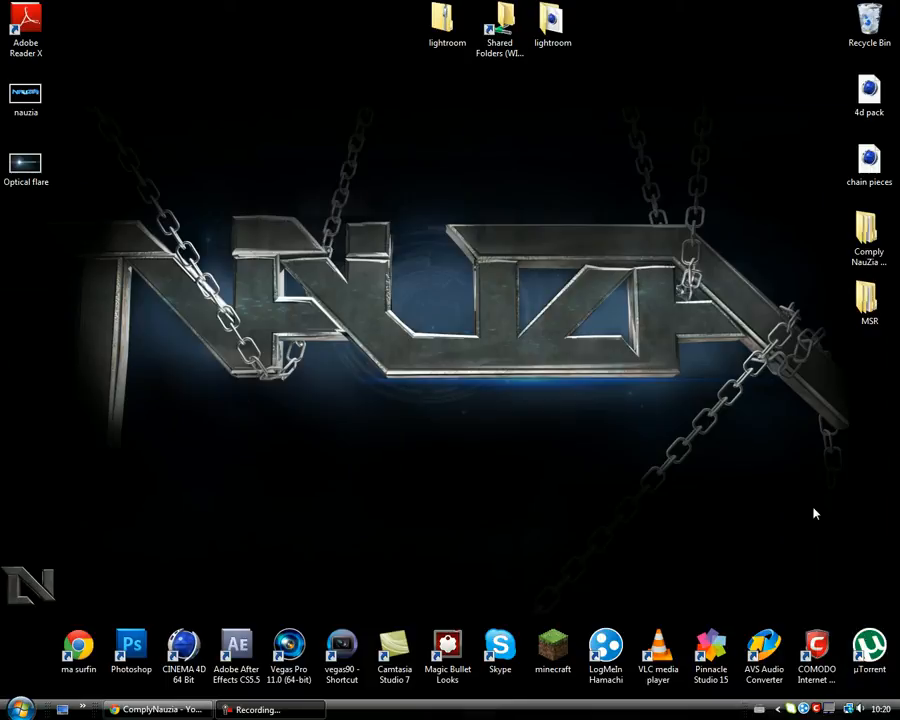
pyautogui.moveTo(707, 466); pyautogui.dragTo(496, 349)
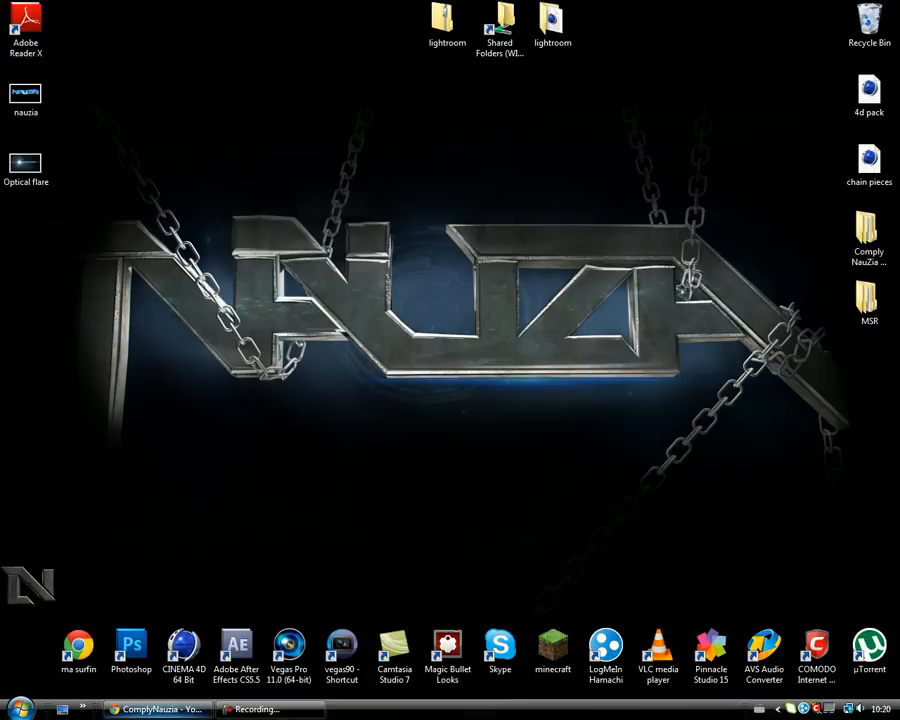
pyautogui.click(155, 709)
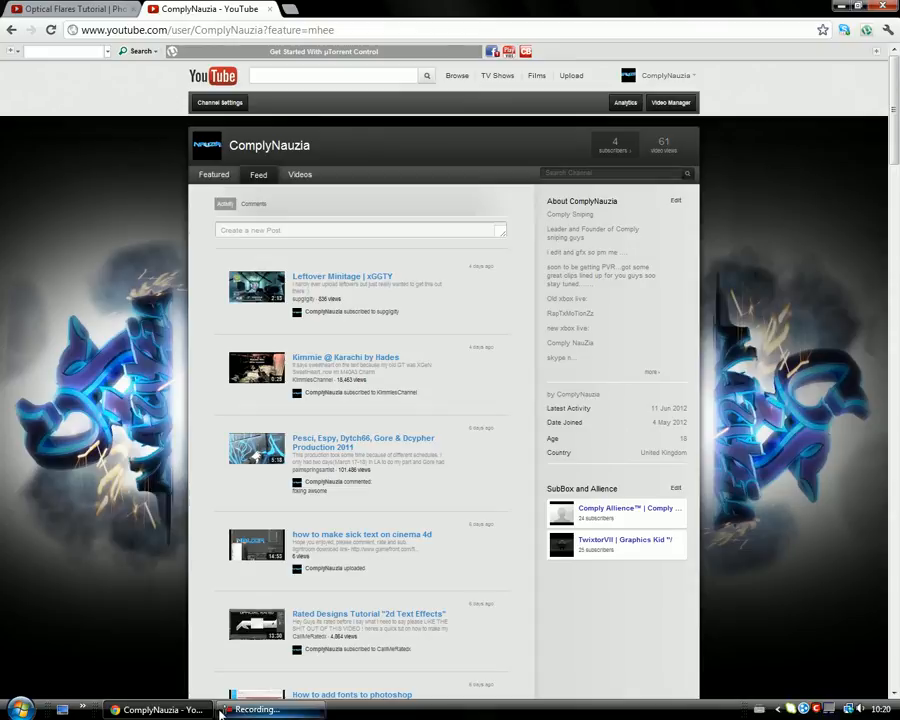
pyautogui.click(112, 712)
pyautogui.rightClick(108, 715)
pyautogui.click(266, 188)
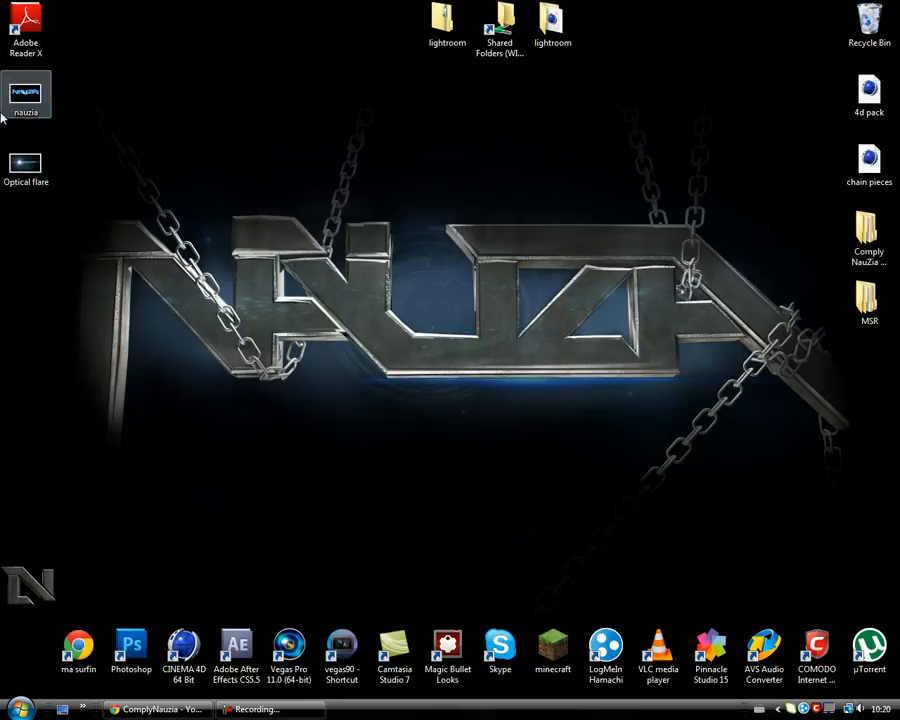
# Open the Optical flare image from the desktop to preview it, and minimize the viewer.
pyautogui.doubleClick(4, 178)
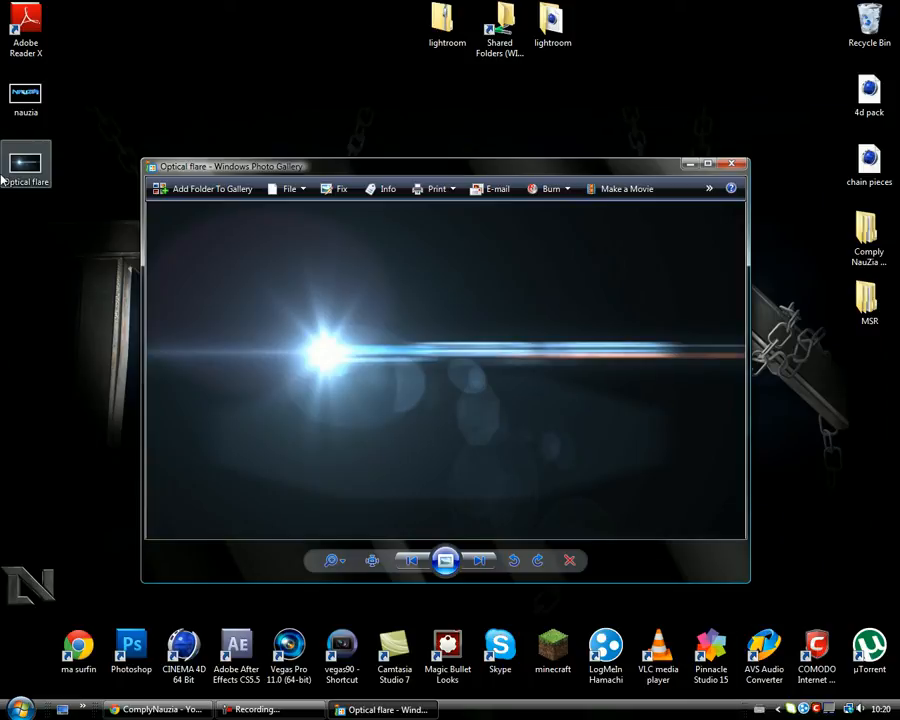
pyautogui.click(686, 164)
# Launch Photoshop and create a new document 1280 pixels wide and 720 pixels high.
pyautogui.doubleClick(131, 645)
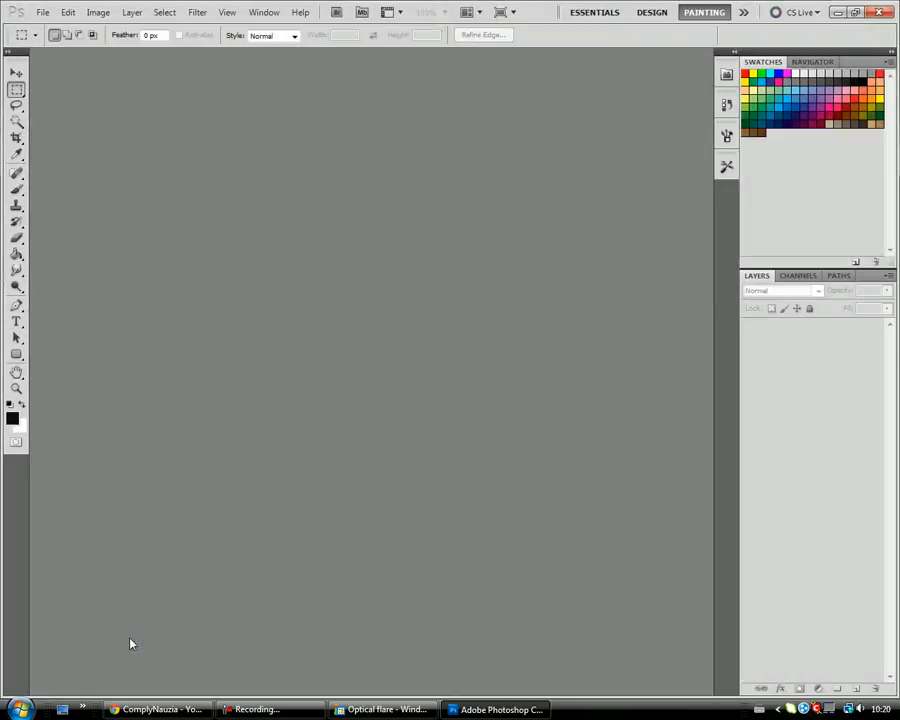
pyautogui.click(42, 12)
pyautogui.click(56, 27)
pyautogui.moveTo(348, 188); pyautogui.dragTo(323, 183)
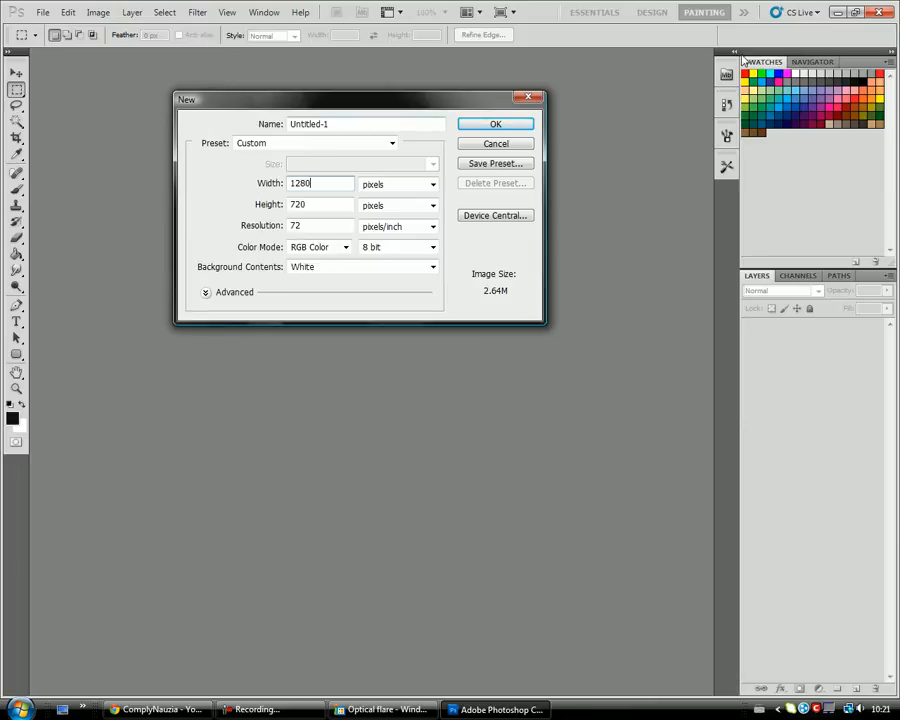
pyautogui.click(472, 126)
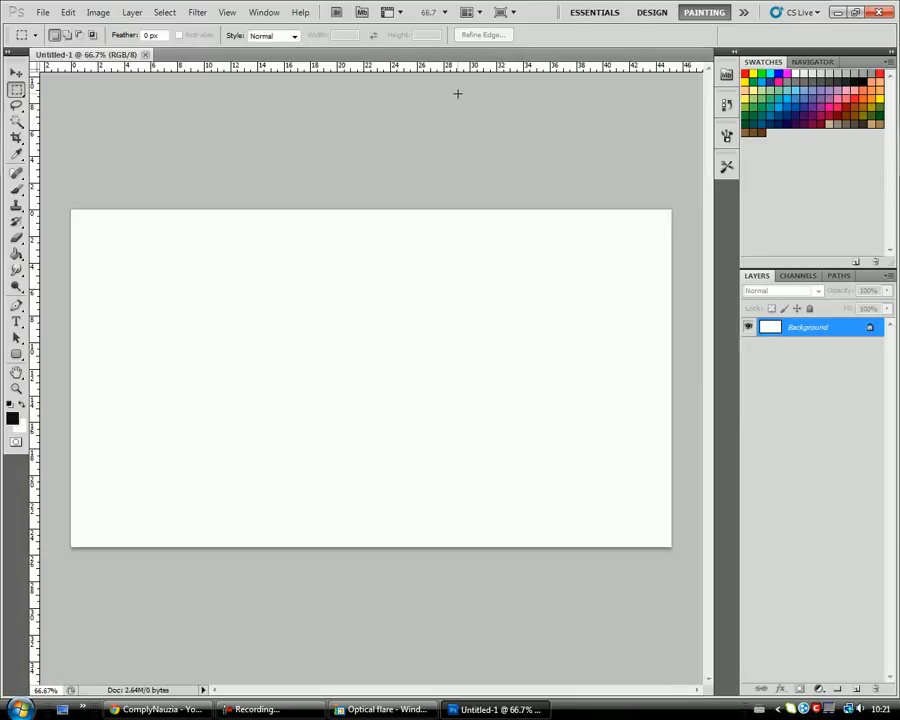
# Convert the Background into the regular layer Layer 0 and apply a black (000000) Color Overlay to it.
pyautogui.doubleClick(818, 328)
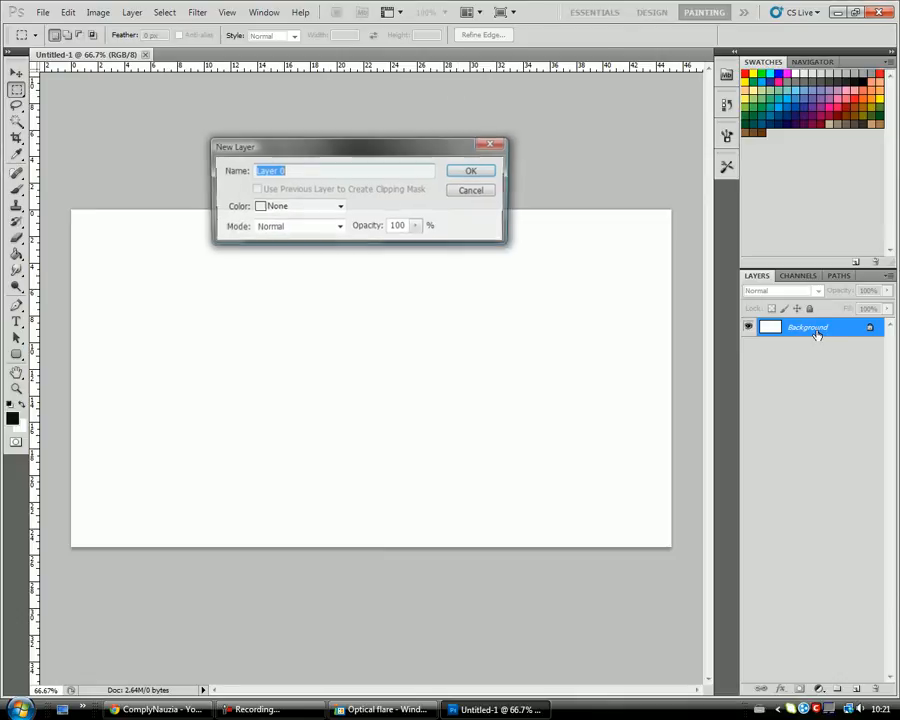
pyautogui.click(486, 172)
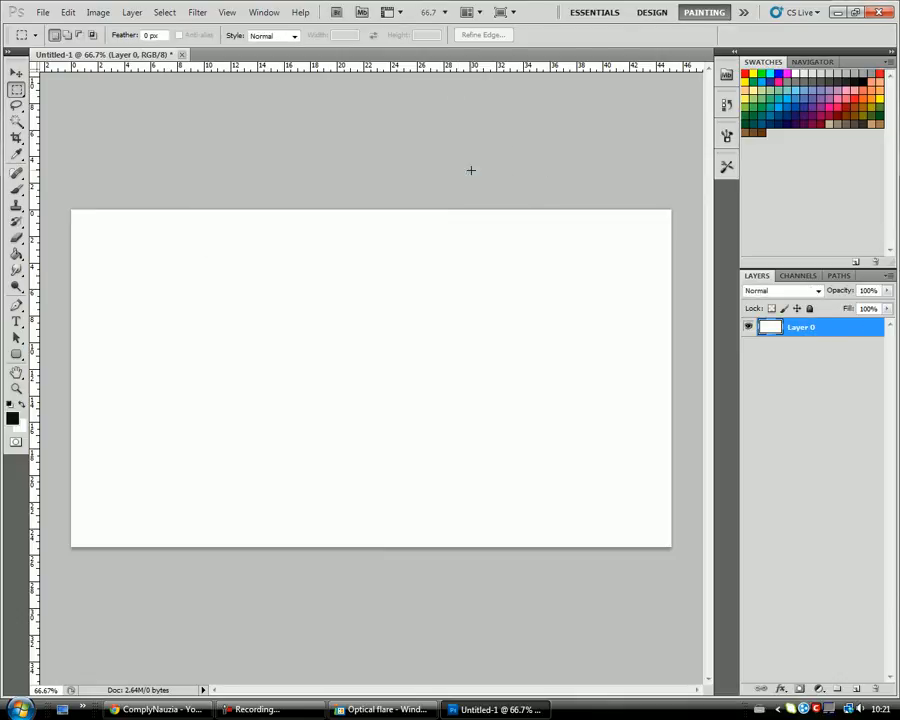
pyautogui.doubleClick(775, 328)
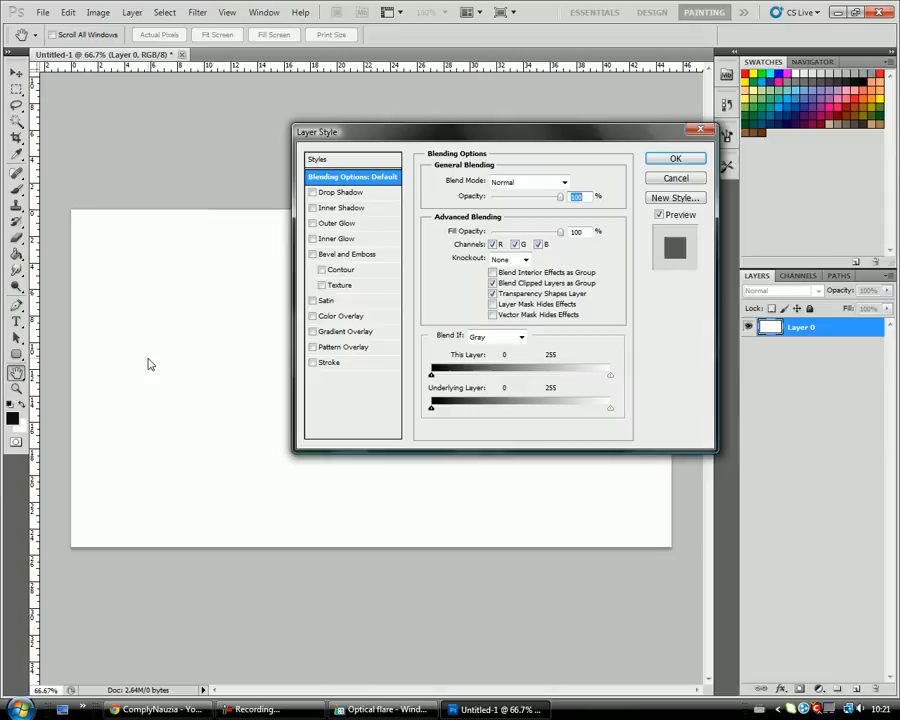
pyautogui.click(313, 317)
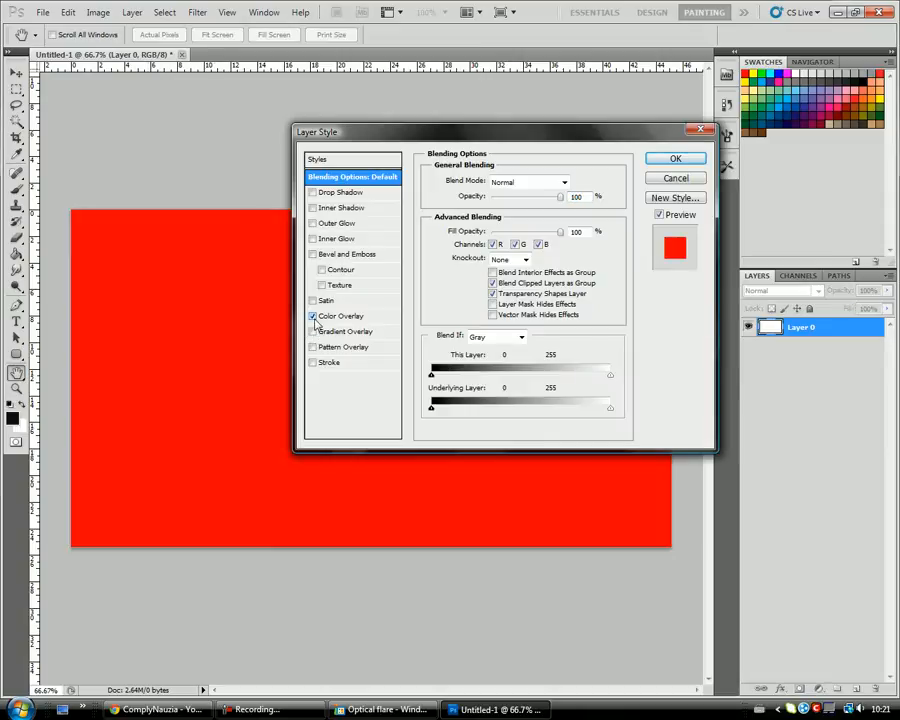
pyautogui.click(350, 316)
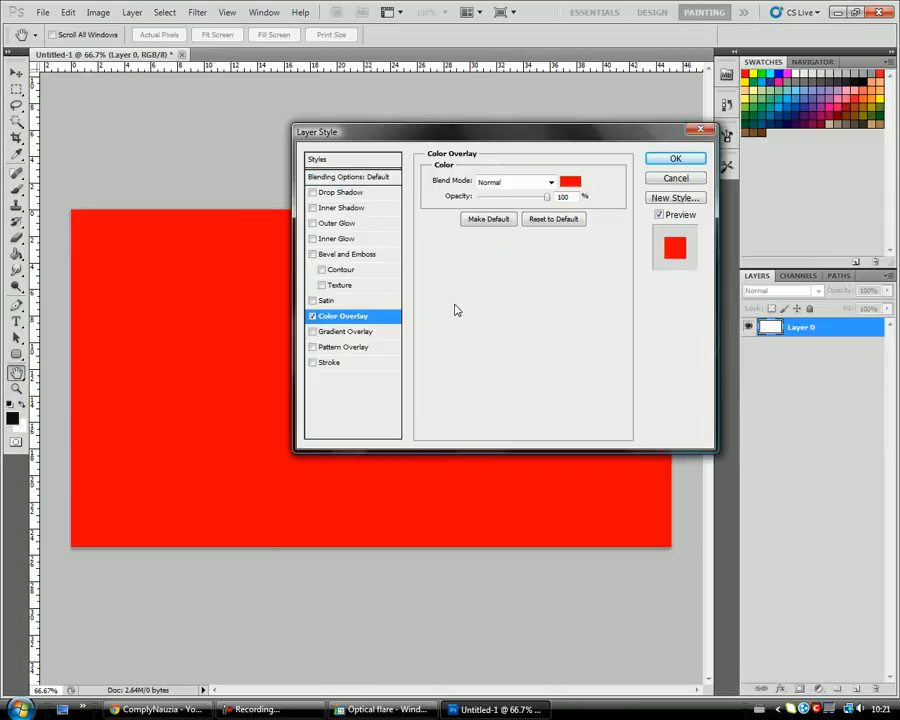
pyautogui.click(570, 183)
pyautogui.moveTo(478, 466); pyautogui.dragTo(516, 491)
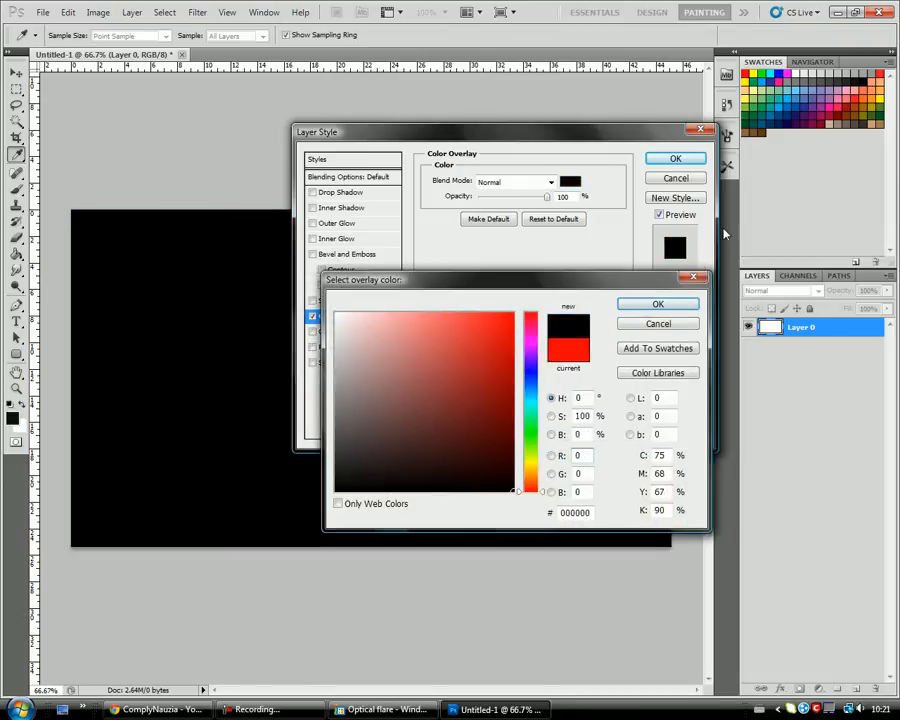
pyautogui.click(657, 305)
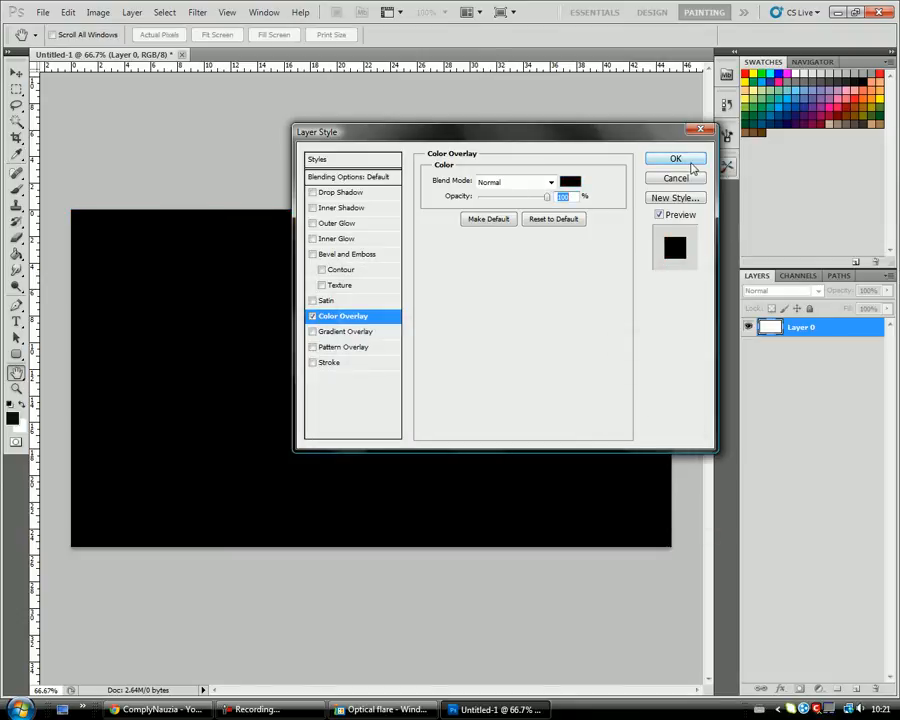
pyautogui.click(697, 158)
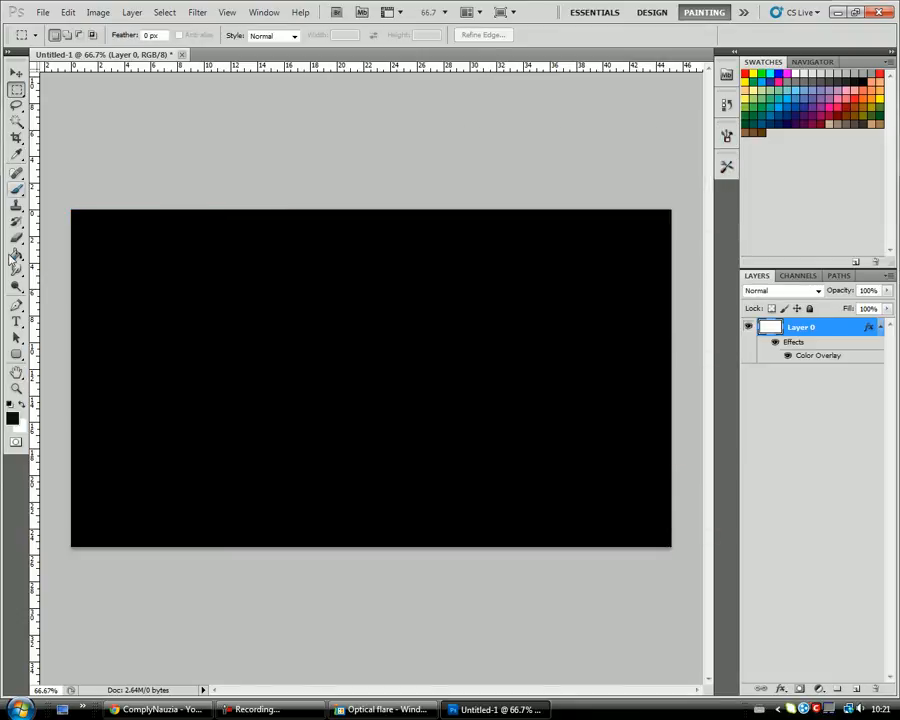
# Add the text "NauZia" on the black canvas in Hemi Head Bold Italic at 247.07 pt.
pyautogui.click(16, 321)
pyautogui.click(163, 358)
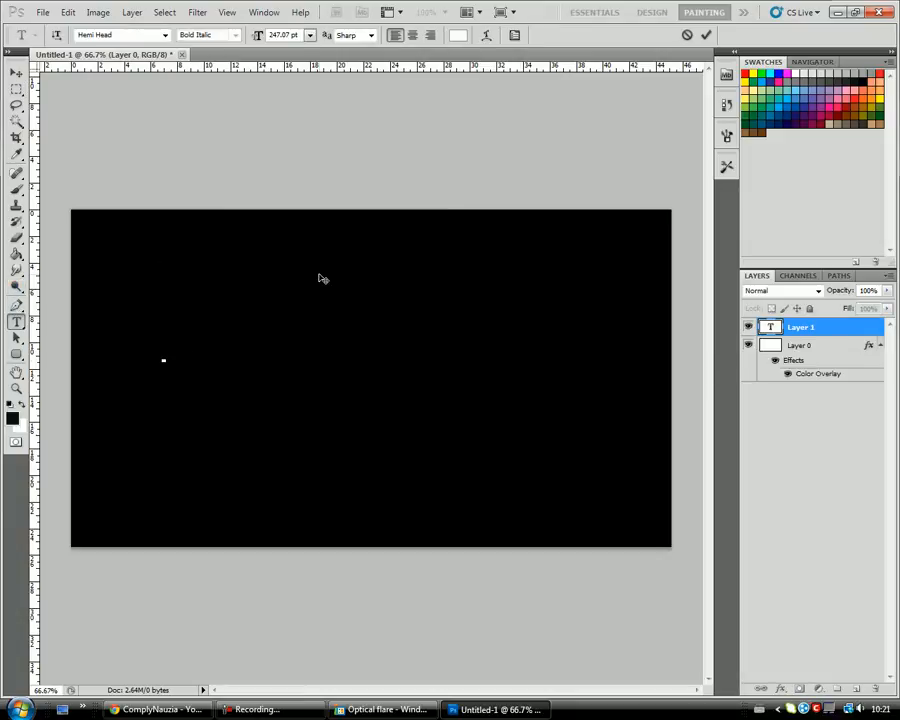
pyautogui.write('N')
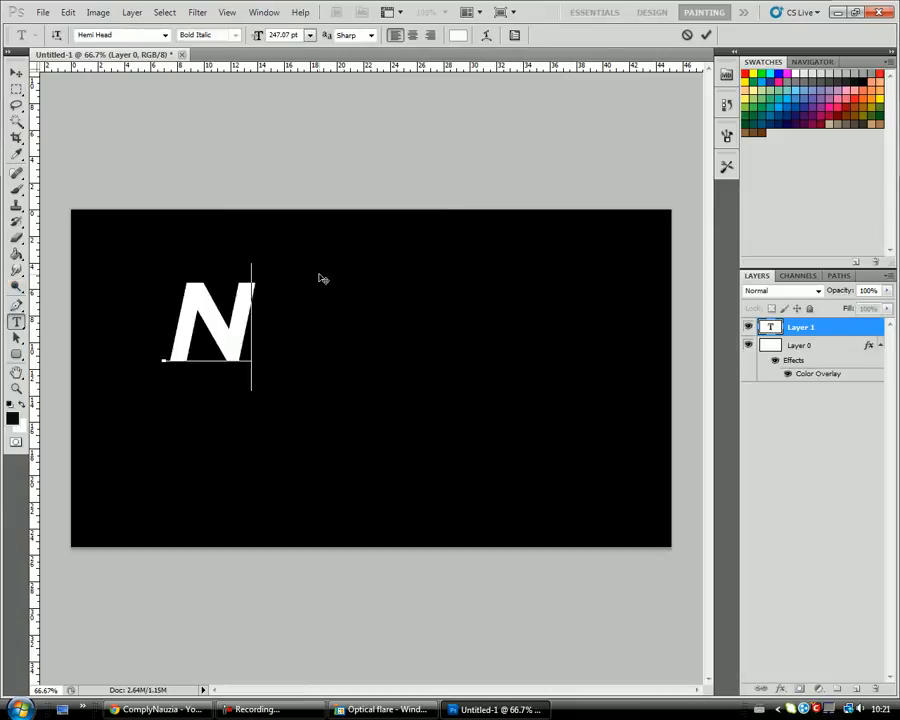
pyautogui.write('auZia')
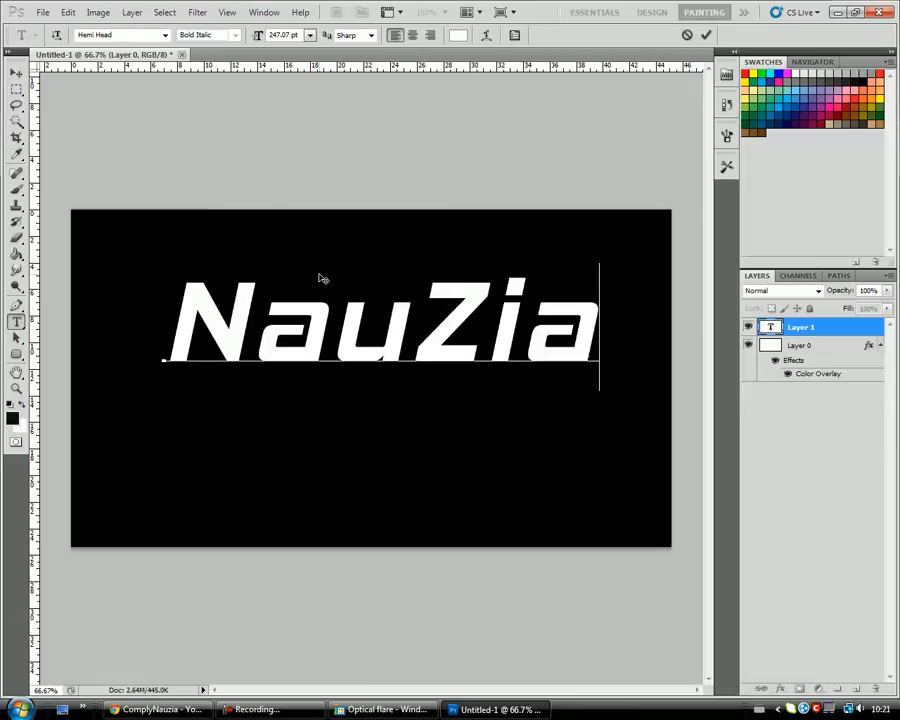
# Enlarge the NauZia text to about 126% width and 129% height, centre it horizontally on the canvas, and apply the transformation.
pyautogui.click(16, 74)
pyautogui.moveTo(309, 297); pyautogui.dragTo(243, 393)
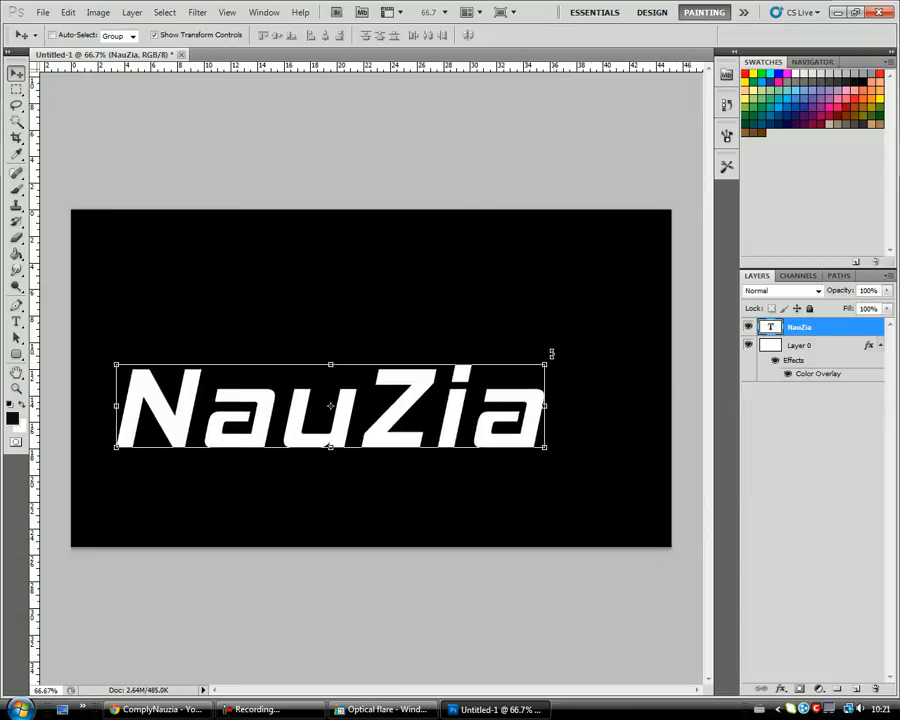
pyautogui.moveTo(546, 363); pyautogui.dragTo(530, 296)
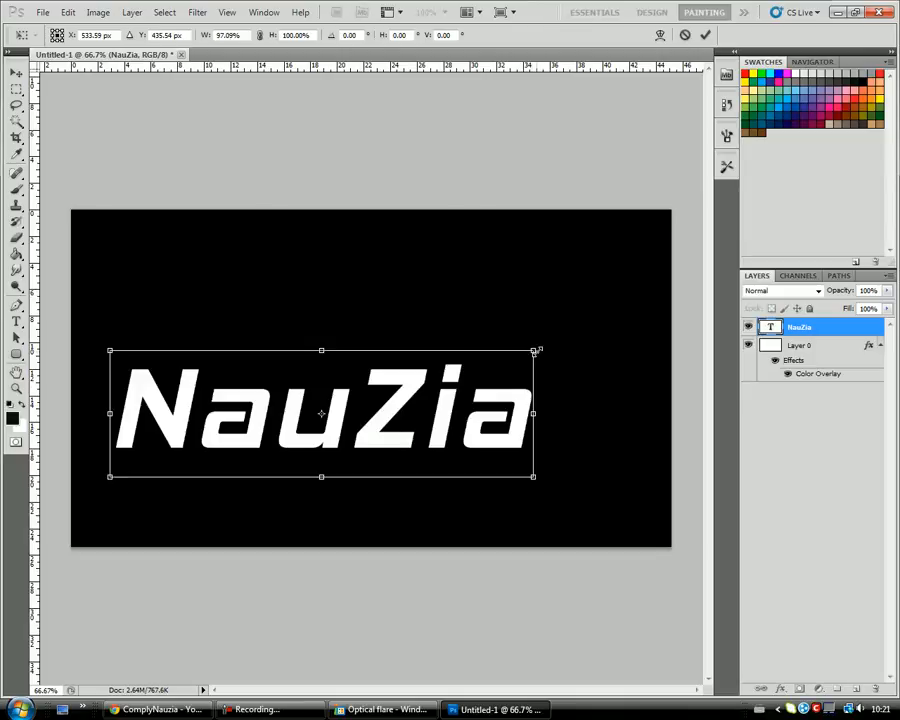
pyautogui.moveTo(536, 344); pyautogui.dragTo(580, 283)
pyautogui.moveTo(500, 385); pyautogui.dragTo(488, 356)
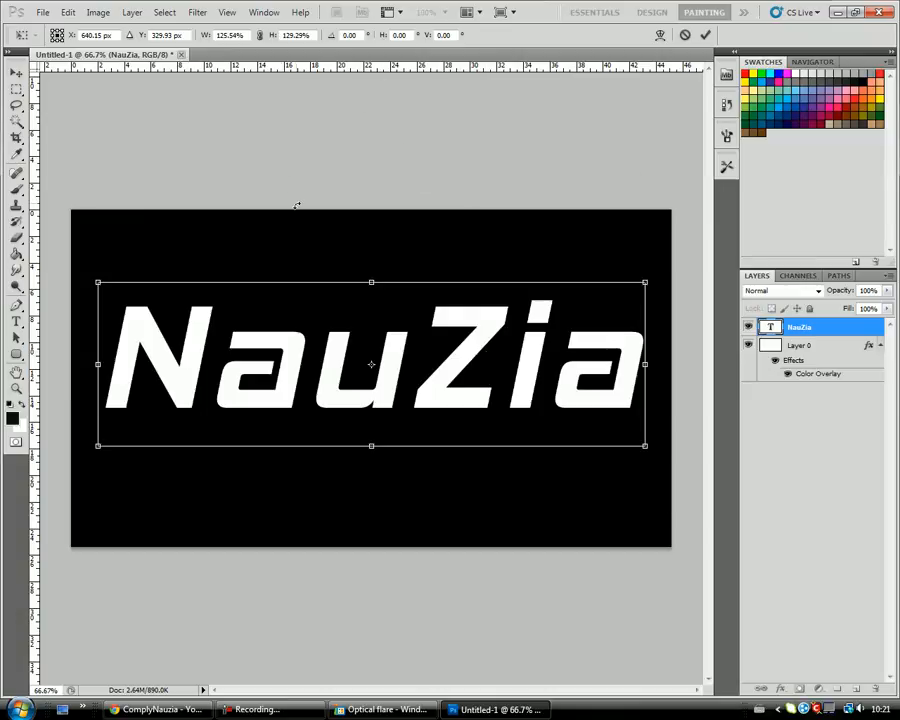
pyautogui.click(16, 321)
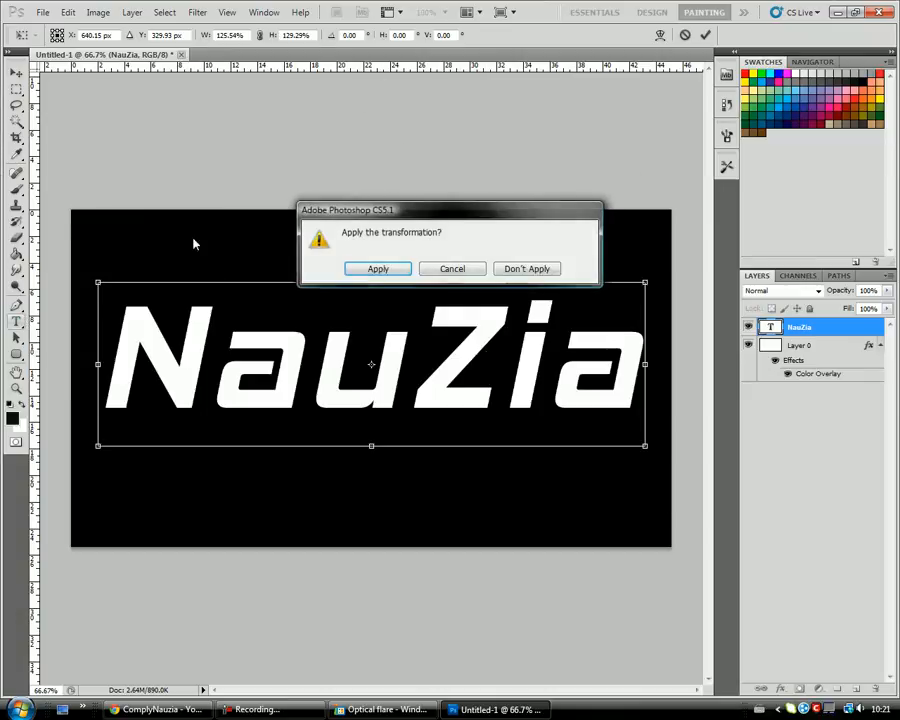
pyautogui.click(370, 270)
# Set the NauZia text color to bright blue 00a8ff.
pyautogui.click(455, 35)
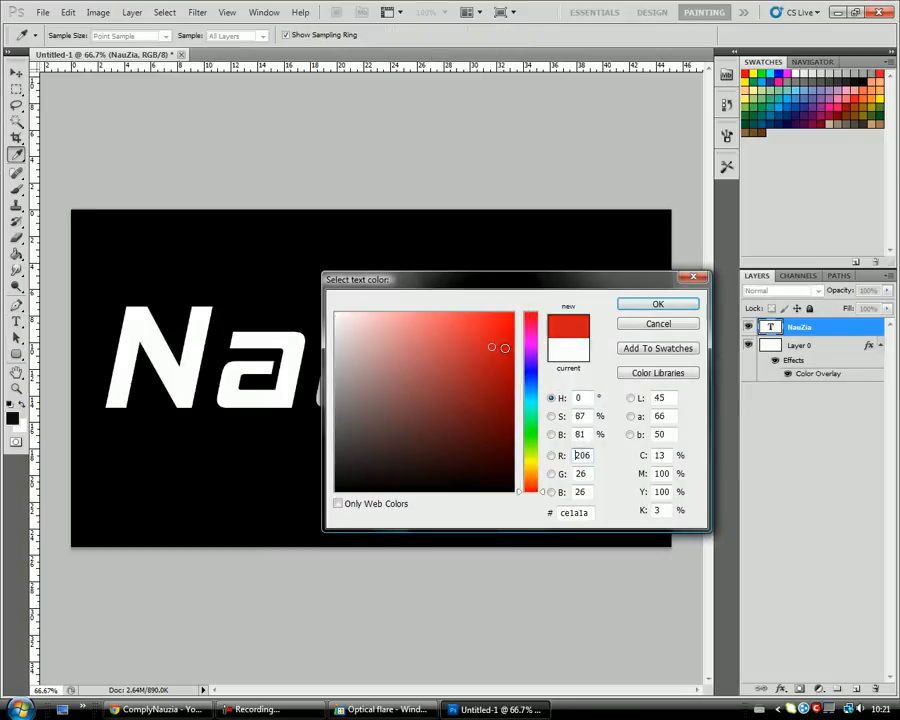
pyautogui.click(513, 348)
pyautogui.moveTo(531, 394); pyautogui.dragTo(567, 288)
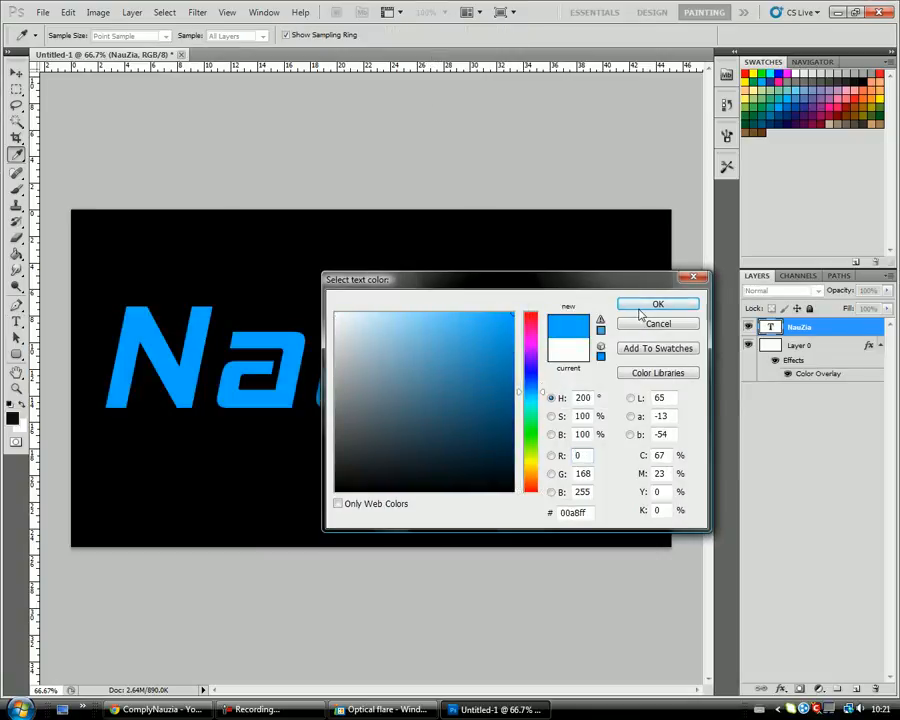
pyautogui.click(641, 309)
# Add a Gradient Overlay to the NauZia text layer, leaving Color Overlay disabled.
pyautogui.doubleClick(800, 328)
pyautogui.doubleClick(843, 331)
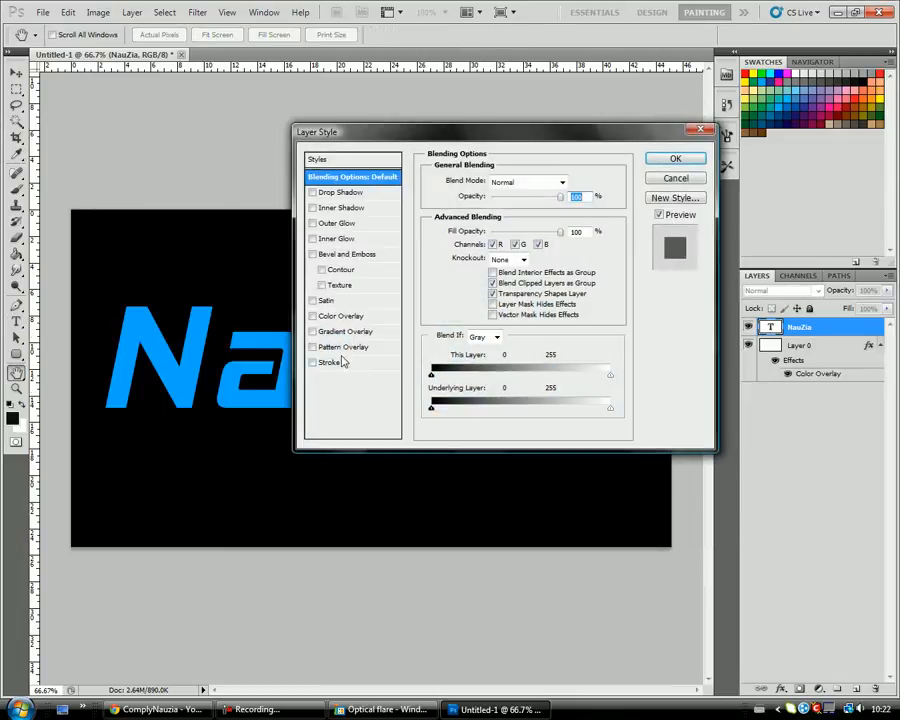
pyautogui.click(314, 317)
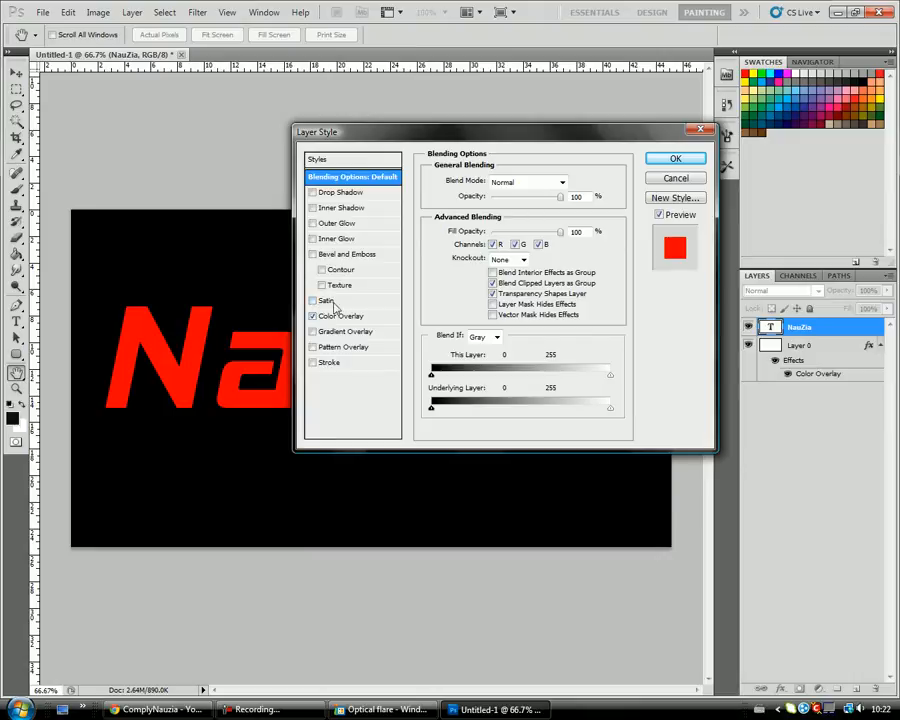
pyautogui.click(314, 317)
pyautogui.click(358, 331)
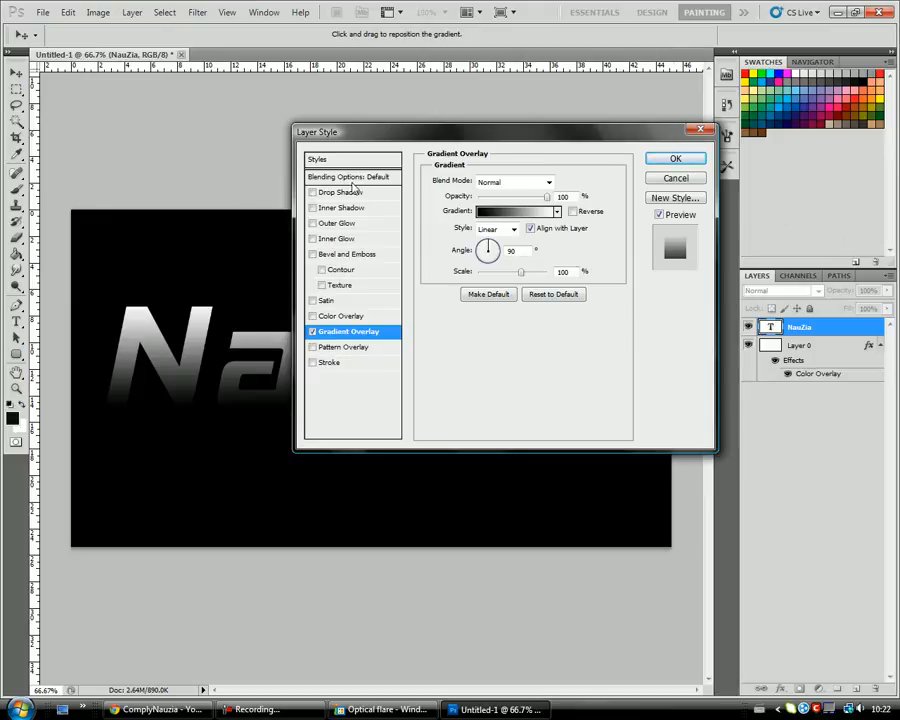
# Change the black starting stop of the overlay gradient to dark blue 00357c.
pyautogui.click(516, 211)
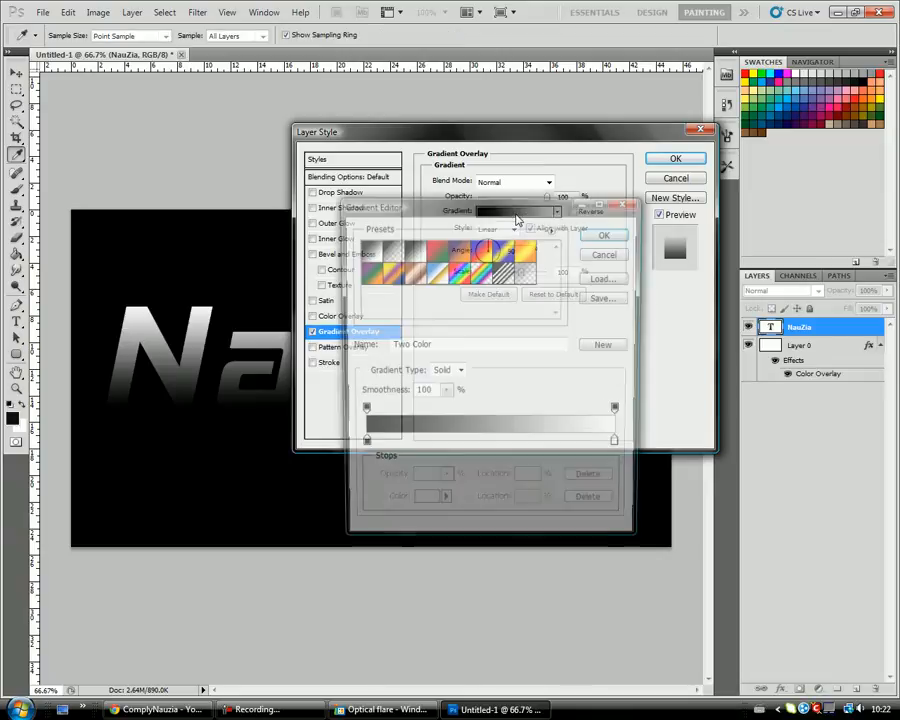
pyautogui.doubleClick(361, 447)
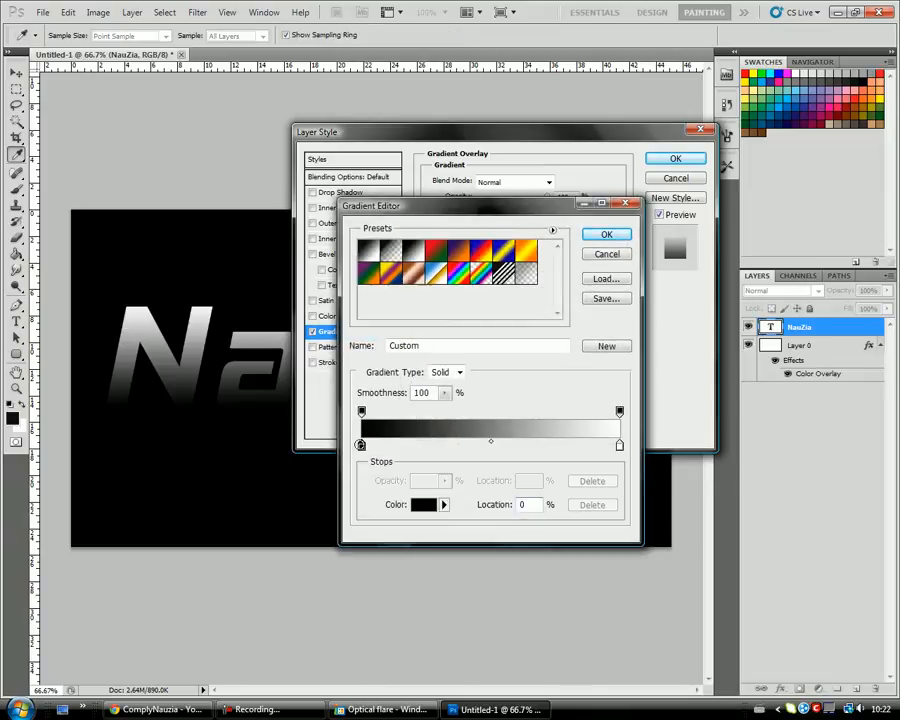
pyautogui.moveTo(537, 380); pyautogui.dragTo(541, 390)
pyautogui.click(513, 405)
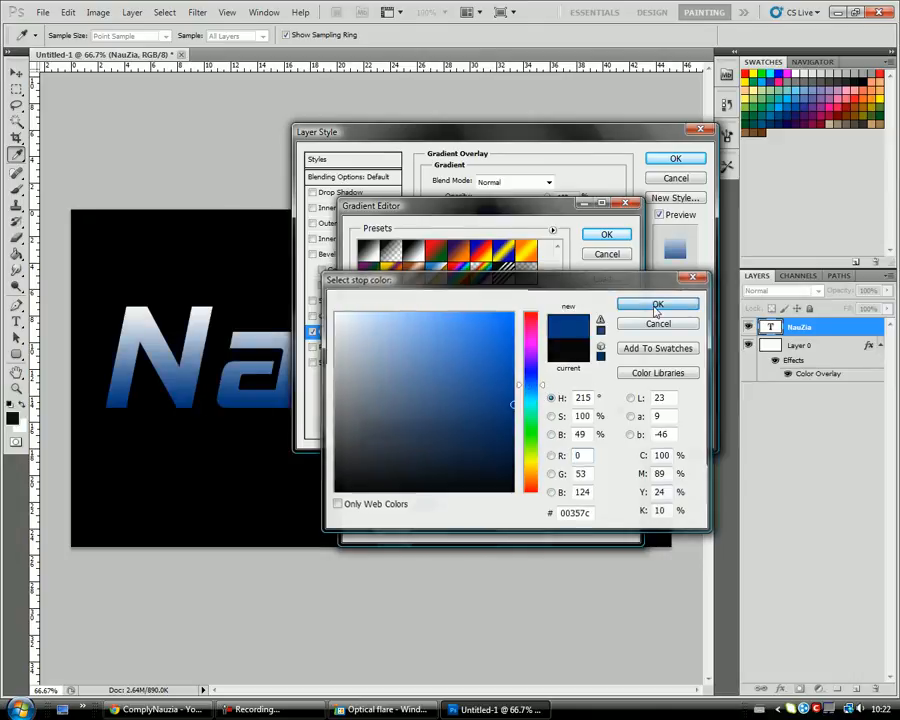
pyautogui.click(657, 304)
pyautogui.click(619, 444)
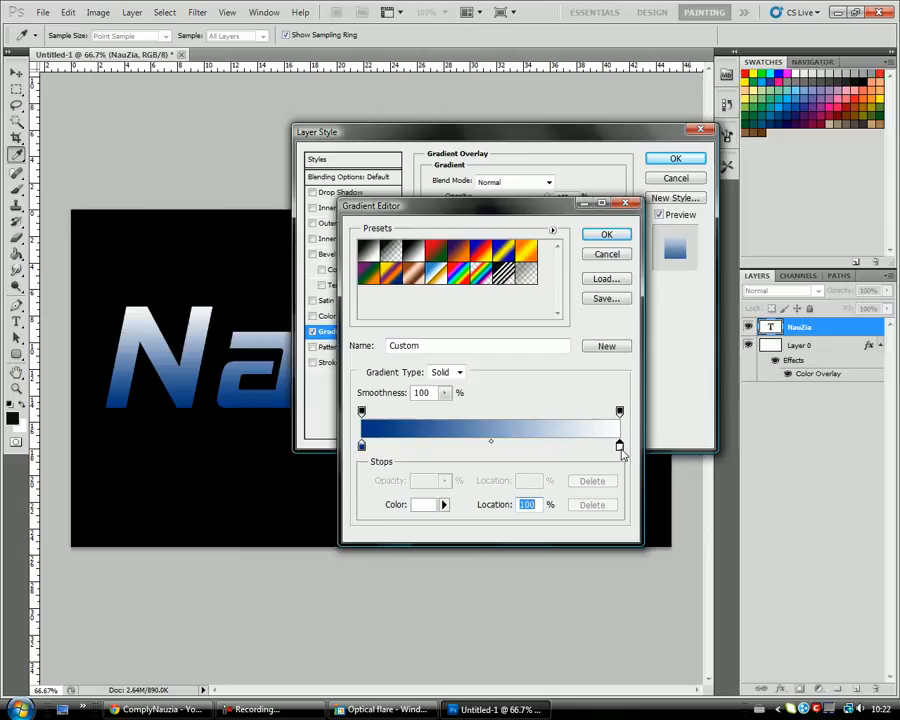
pyautogui.doubleClick(619, 444)
pyautogui.moveTo(533, 372)
pyautogui.mouseDown()
pyautogui.moveTo(533, 410)
pyautogui.moveTo(701, 279)
pyautogui.mouseUp()
pyautogui.click(658, 304)
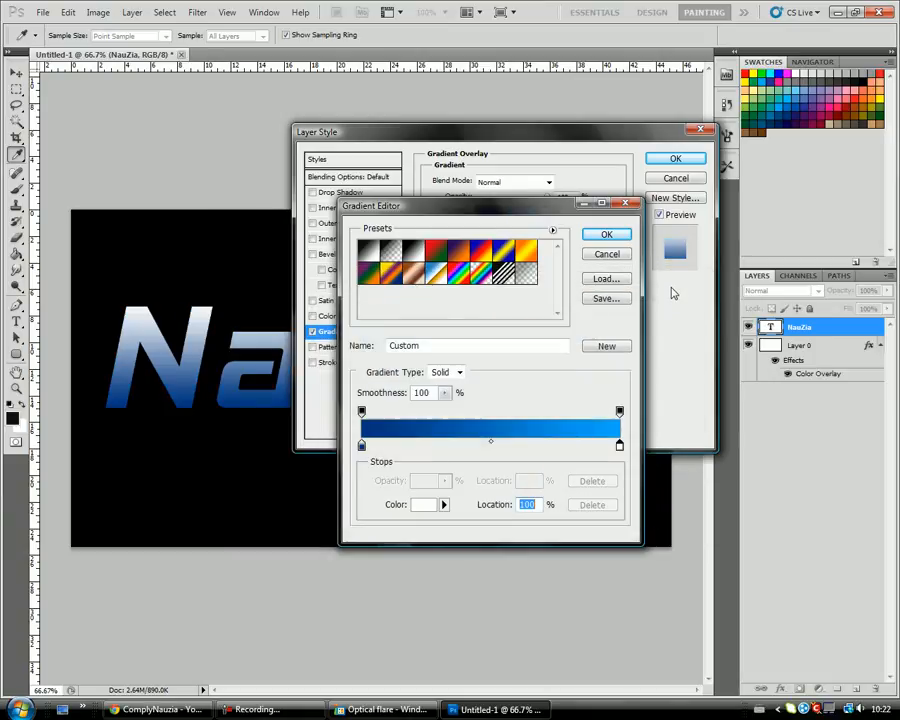
# Change the white end stop of the overlay gradient to bright blue 00a8ff.
pyautogui.click(620, 447)
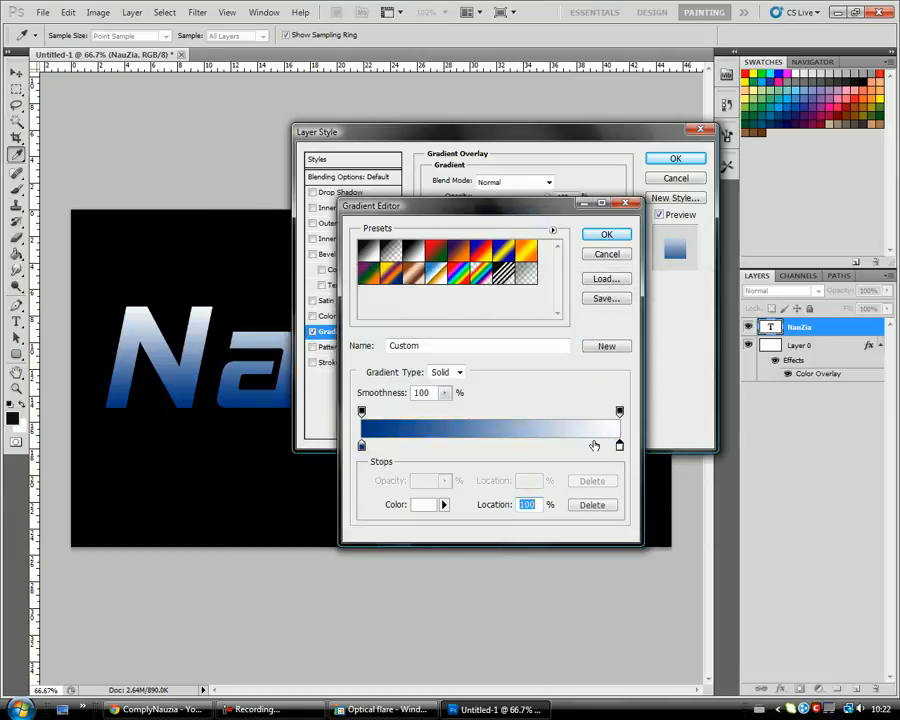
pyautogui.doubleClick(619, 446)
pyautogui.moveTo(536, 397)
pyautogui.mouseDown()
pyautogui.moveTo(531, 363)
pyautogui.moveTo(531, 403)
pyautogui.moveTo(531, 392)
pyautogui.mouseUp()
pyautogui.click(513, 314)
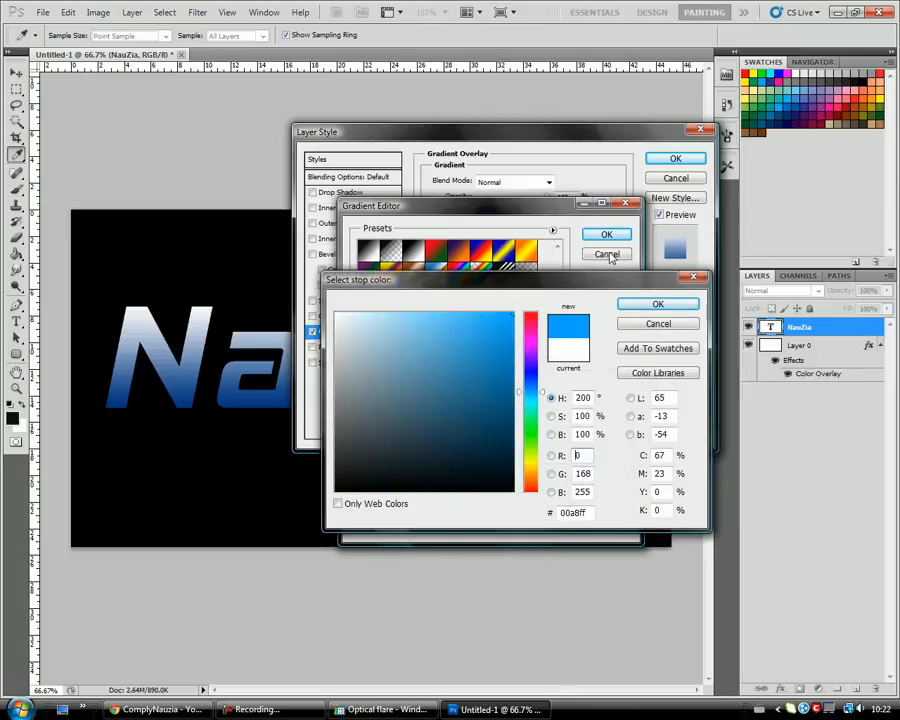
pyautogui.click(659, 303)
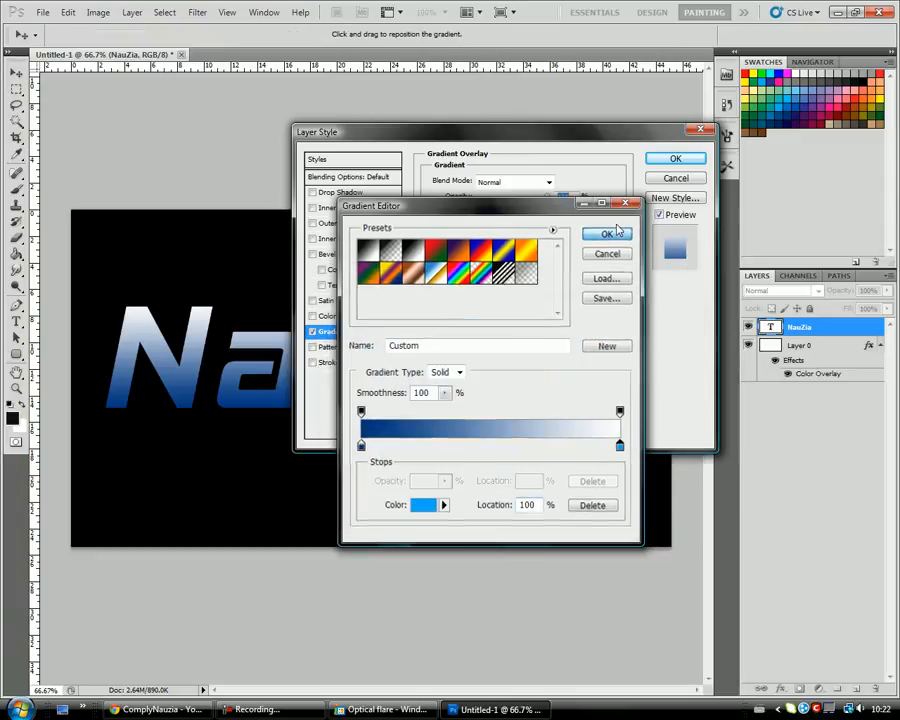
# Finish recoloring the overlay gradient's white end to bright blue and apply the layer style to the NauZia text.
pyautogui.click(625, 235)
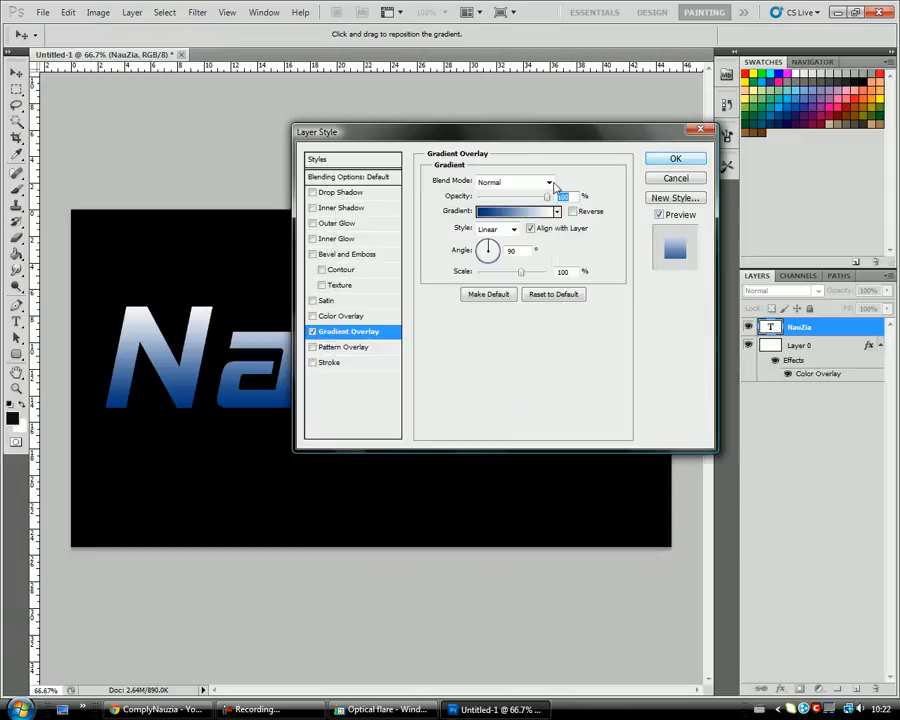
pyautogui.click(541, 213)
pyautogui.click(619, 445)
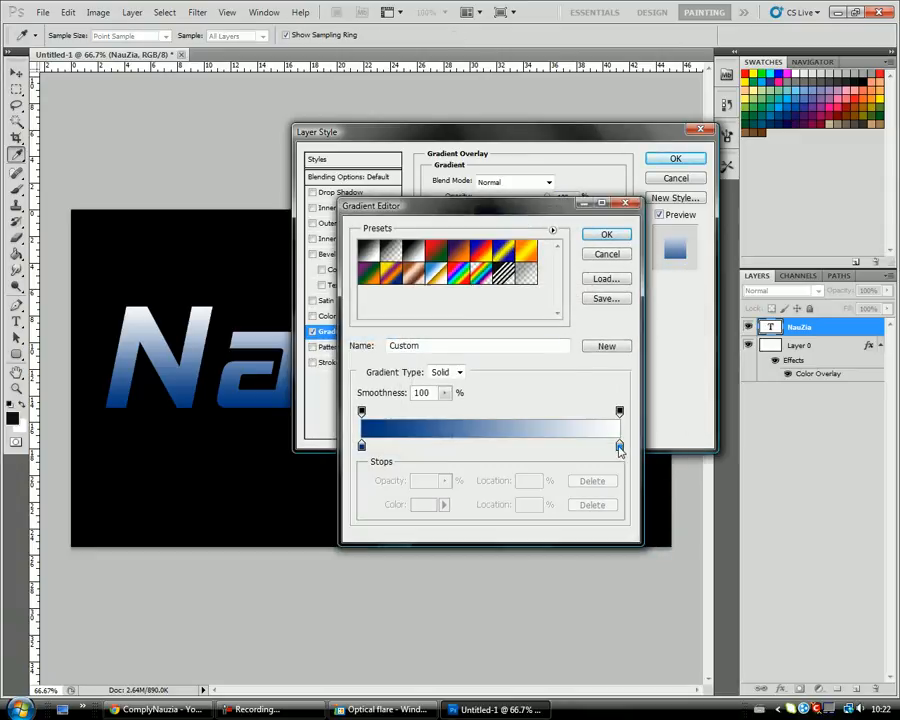
pyautogui.click(607, 234)
pyautogui.click(678, 160)
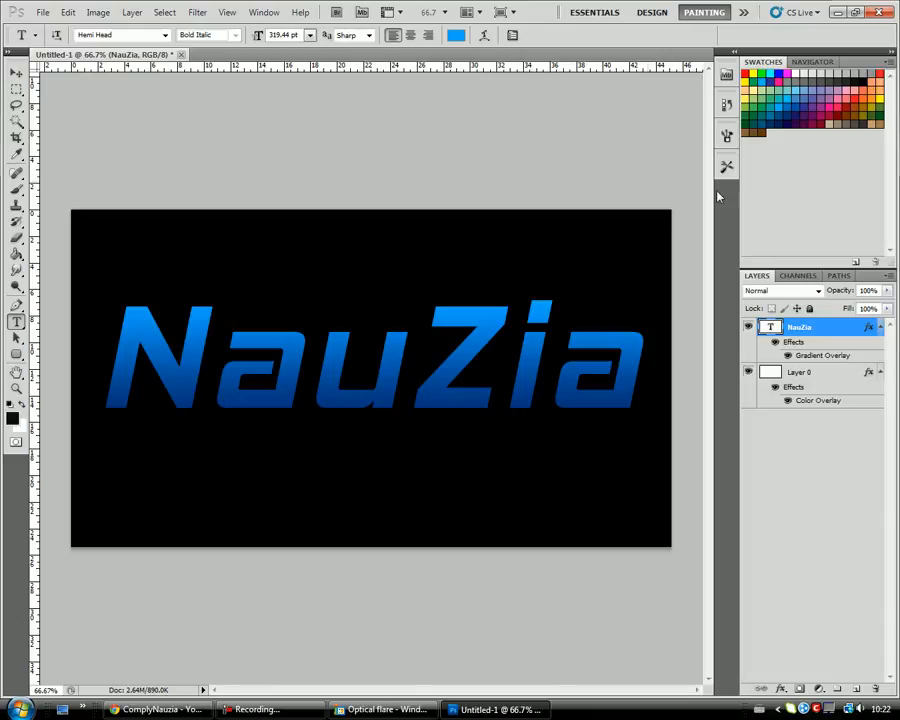
# Open the Optical flare.png image from the desktop.
pyautogui.click(43, 13)
pyautogui.click(62, 37)
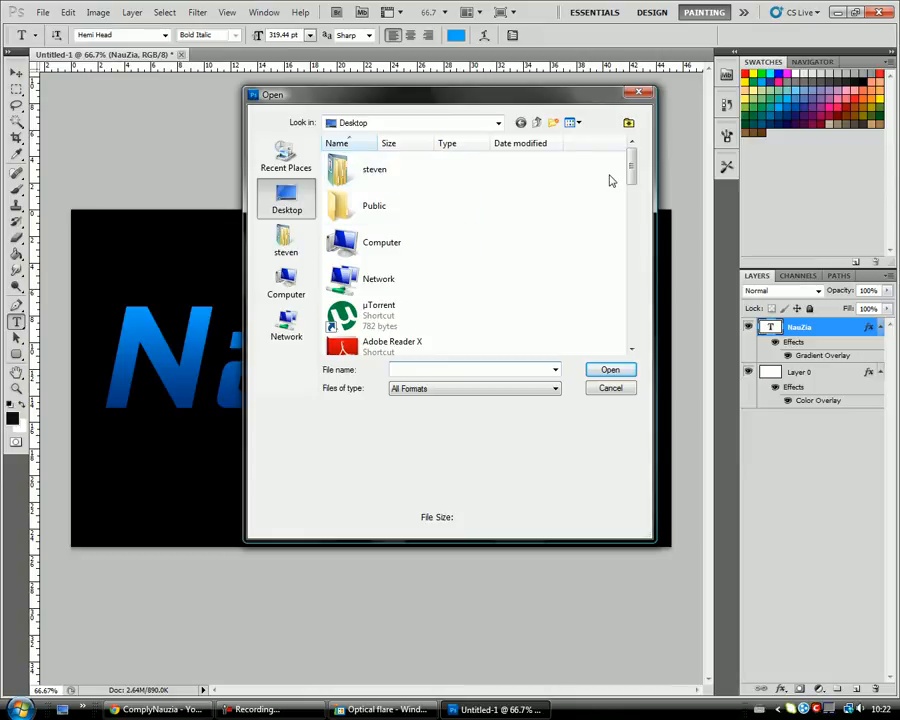
pyautogui.moveTo(635, 177); pyautogui.dragTo(617, 325)
pyautogui.doubleClick(327, 282)
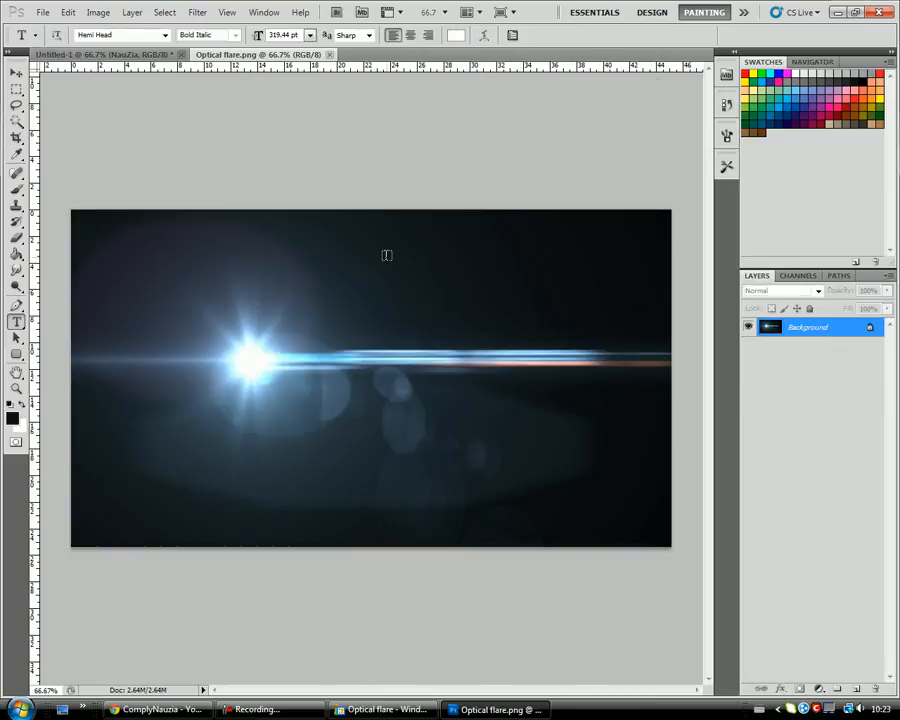
# Convert the flare image's background into a normal layer and move it into the Untitled-1 document above the NauZia text.
pyautogui.click(16, 73)
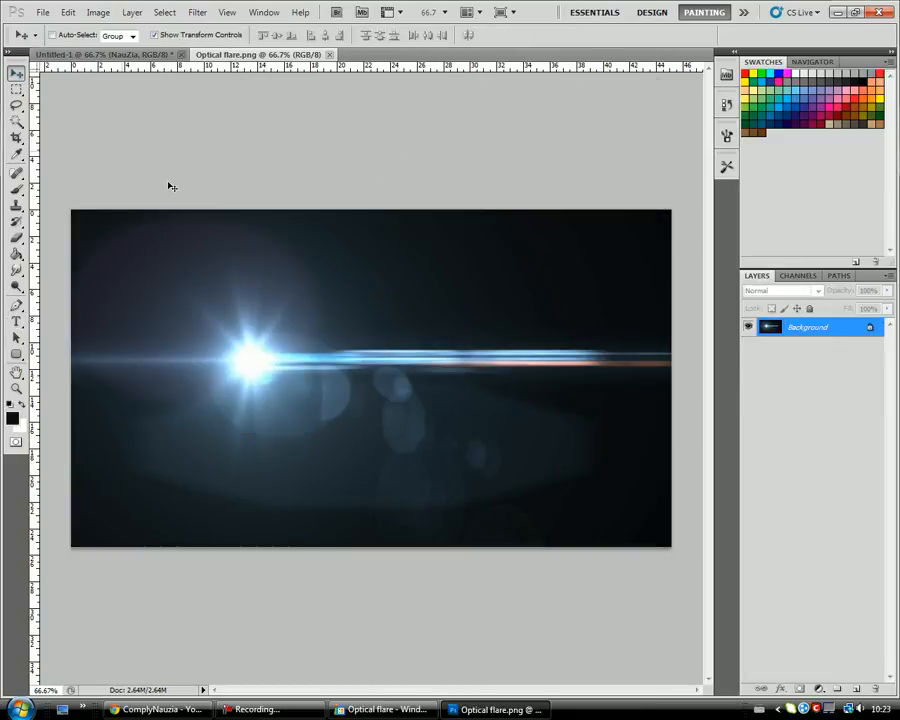
pyautogui.doubleClick(825, 343)
pyautogui.click(469, 173)
pyautogui.moveTo(312, 288); pyautogui.dragTo(277, 277)
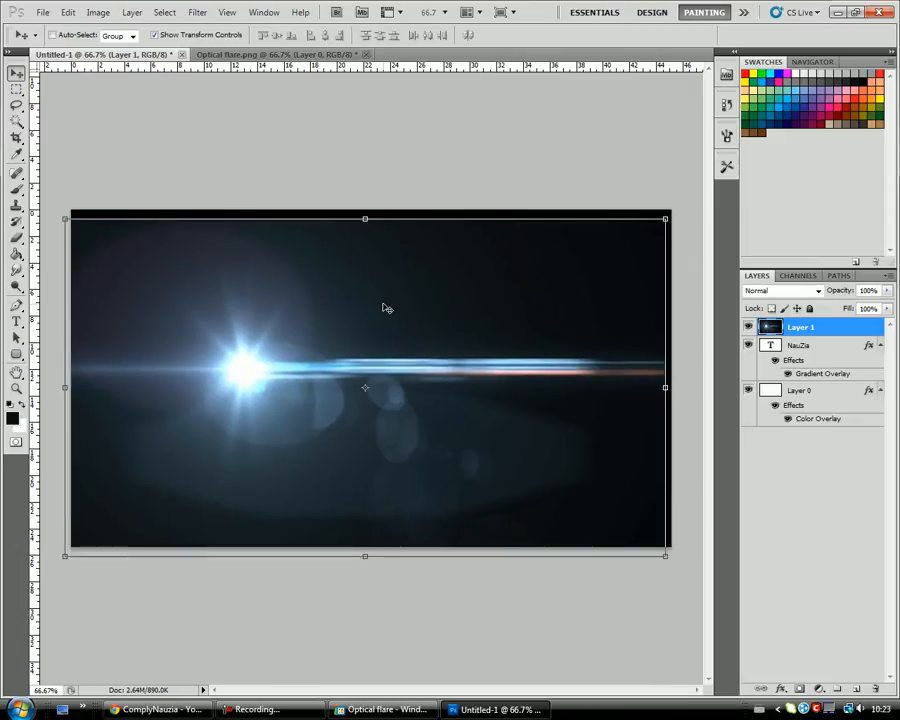
# Scale the flare layer to about 48% width and 57% height over the text, and set its blend mode to Screen.
pyautogui.moveTo(55, 216); pyautogui.dragTo(366, 357)
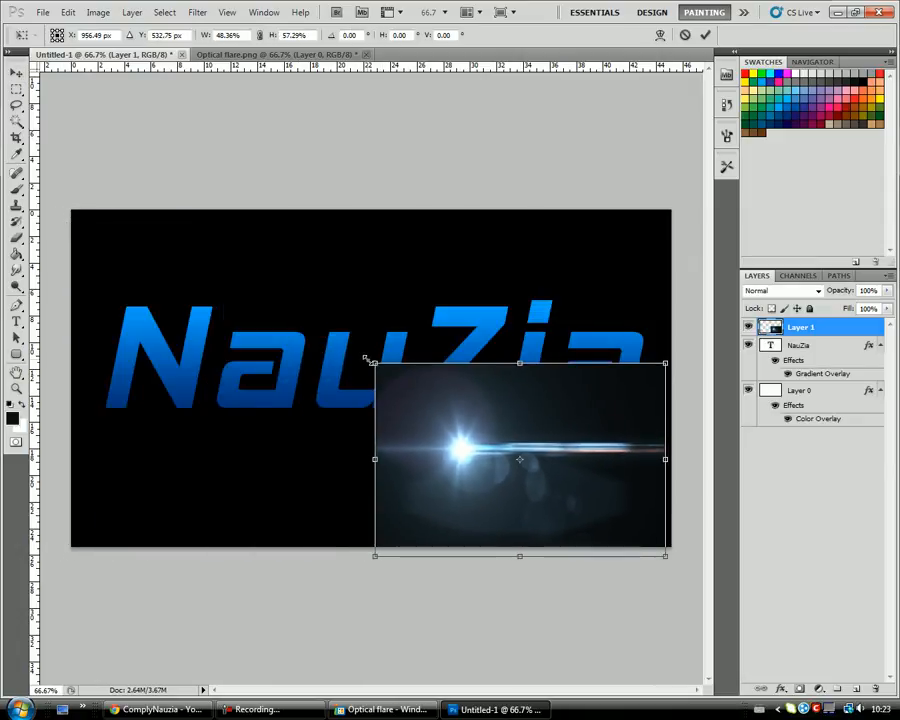
pyautogui.moveTo(500, 481); pyautogui.dragTo(416, 350)
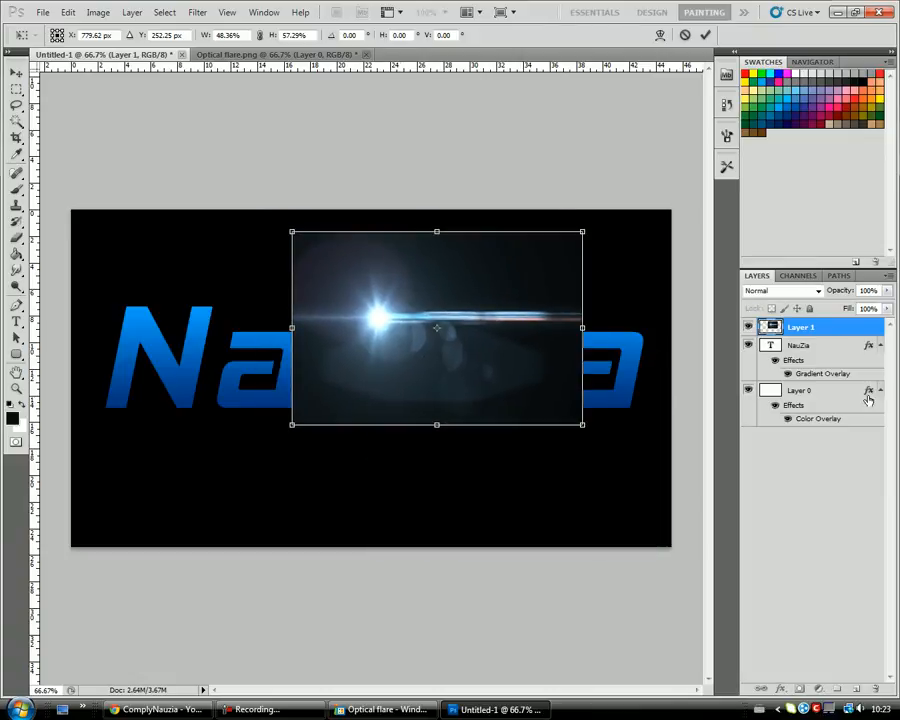
pyautogui.click(815, 290)
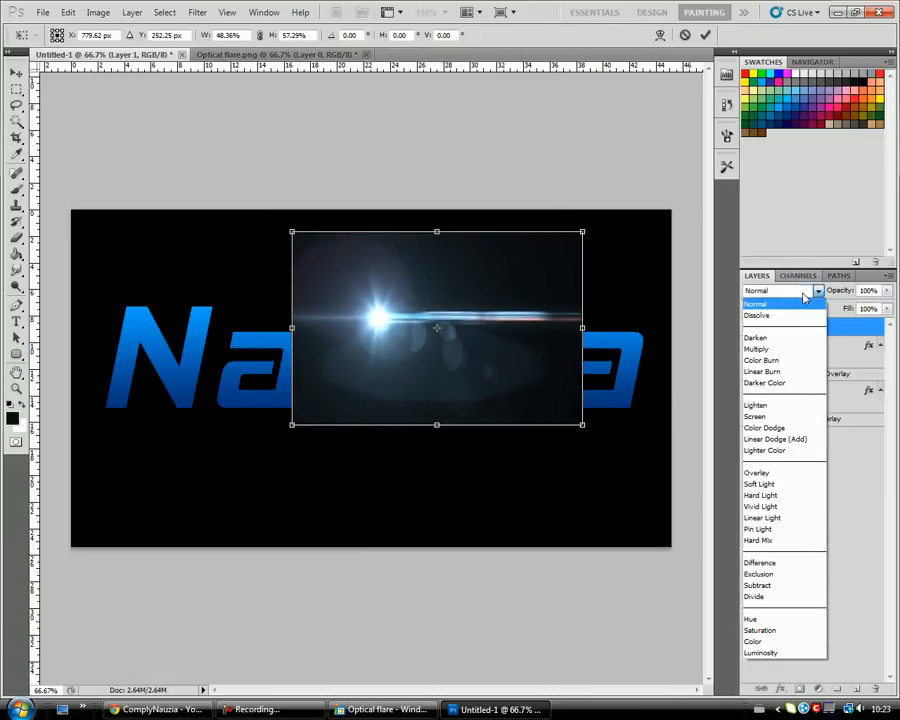
pyautogui.click(785, 416)
# Position the flare's bright center on the upper-left corner of the Z, reduce its height to about 51%, and apply the transformation.
pyautogui.moveTo(336, 289); pyautogui.dragTo(406, 281)
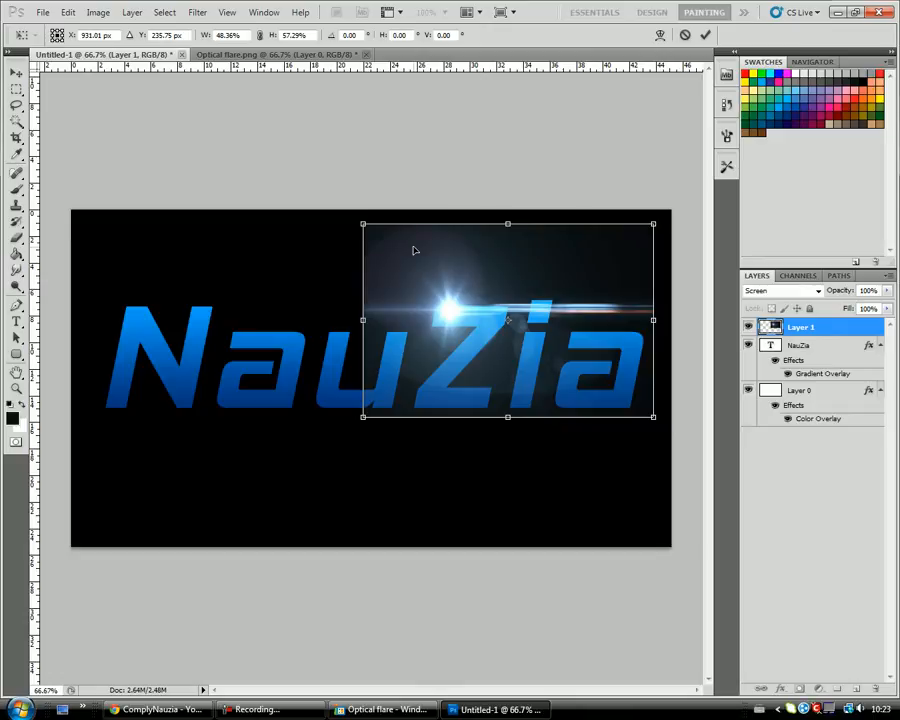
pyautogui.moveTo(511, 315)
pyautogui.mouseDown()
pyautogui.moveTo(501, 335)
pyautogui.moveTo(501, 312)
pyautogui.mouseUp()
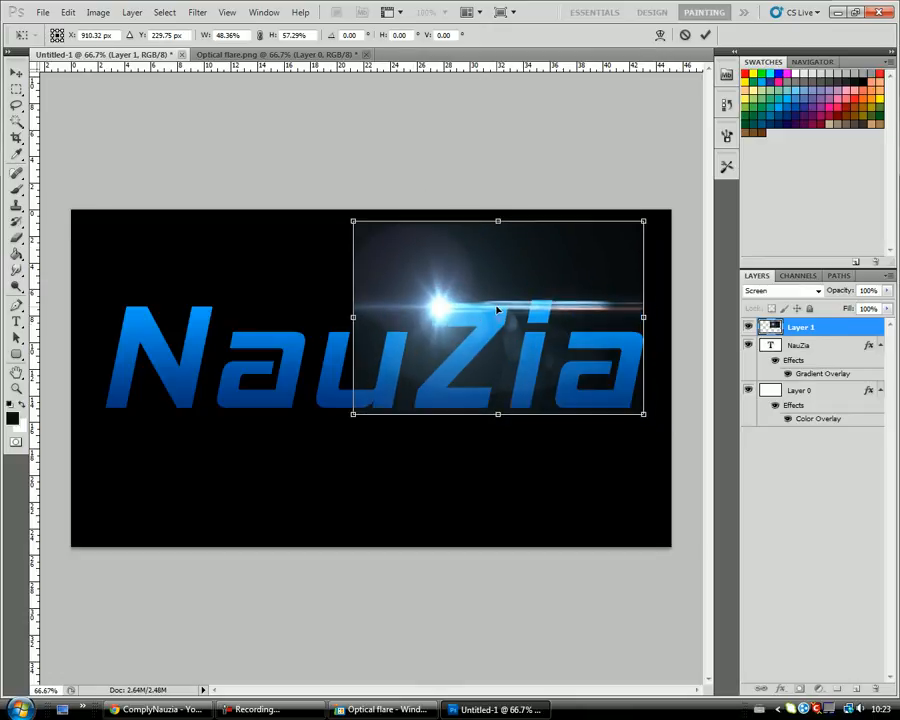
pyautogui.moveTo(486, 213); pyautogui.dragTo(480, 271)
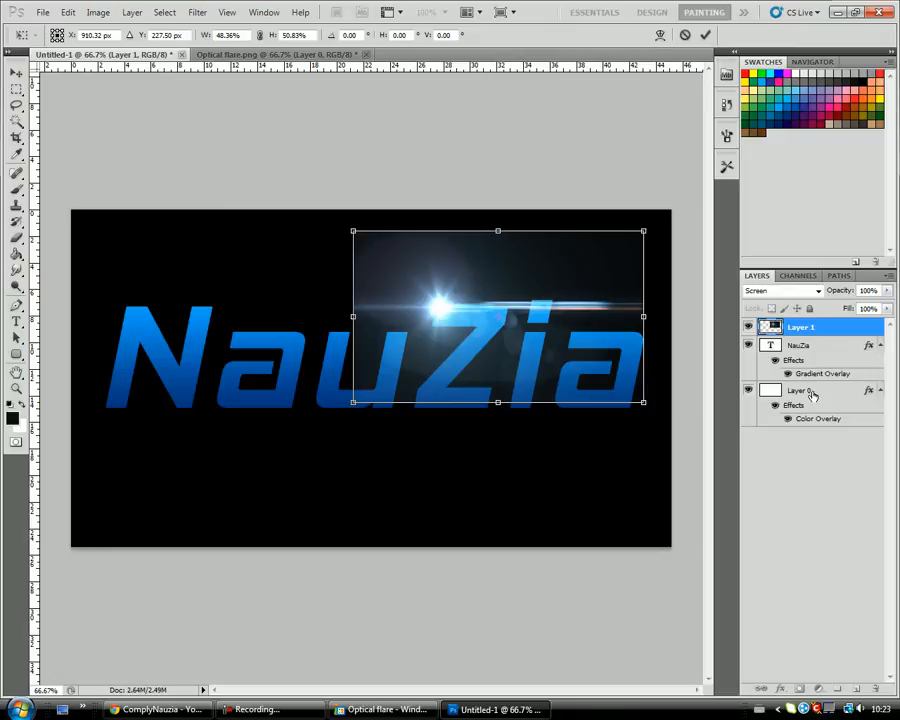
pyautogui.click(16, 72)
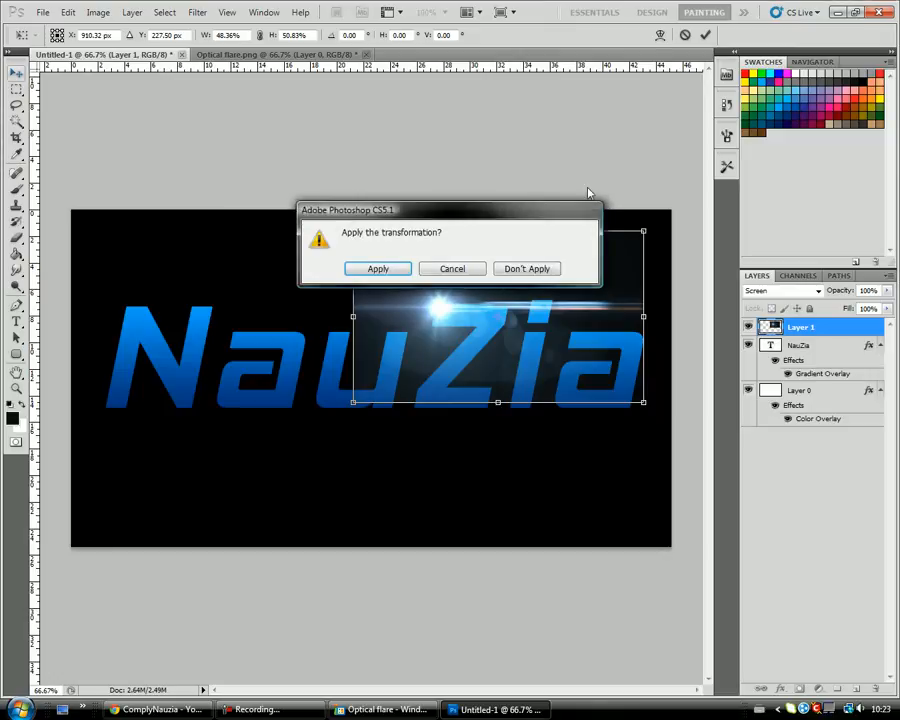
pyautogui.click(376, 267)
# Erase the visible rectangular edges around the flare on Layer 1 with a soft 71 px eraser at 0% hardness.
pyautogui.click(848, 349)
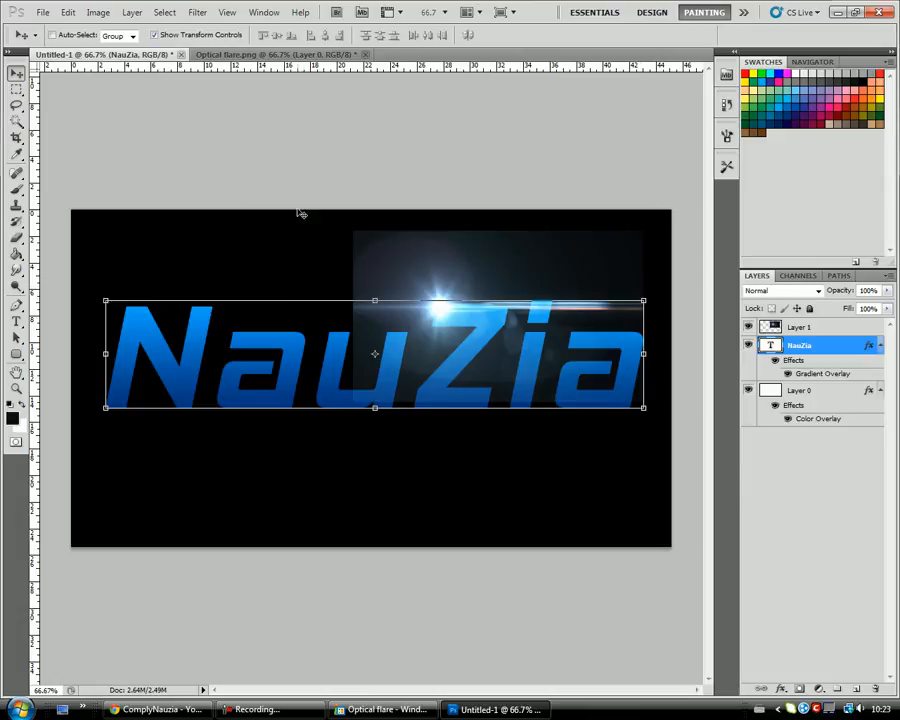
pyautogui.click(16, 237)
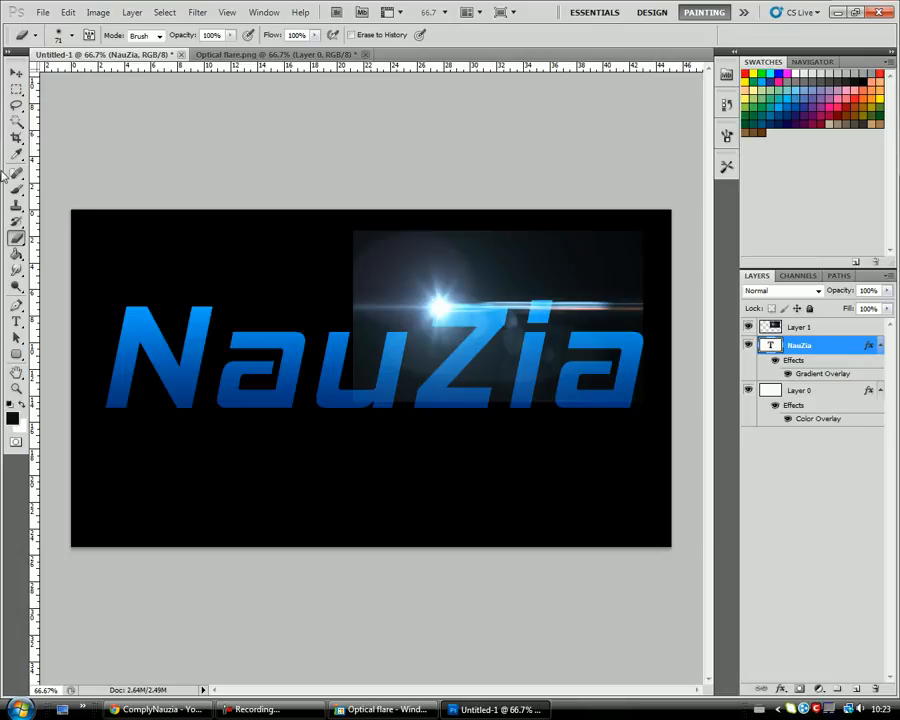
pyautogui.click(813, 329)
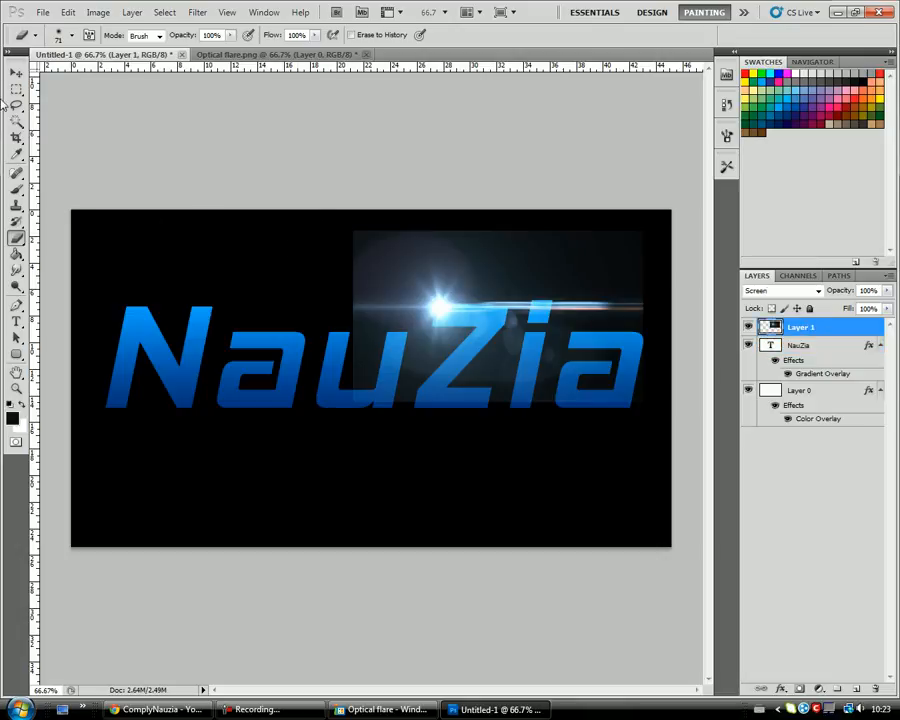
pyautogui.click(70, 36)
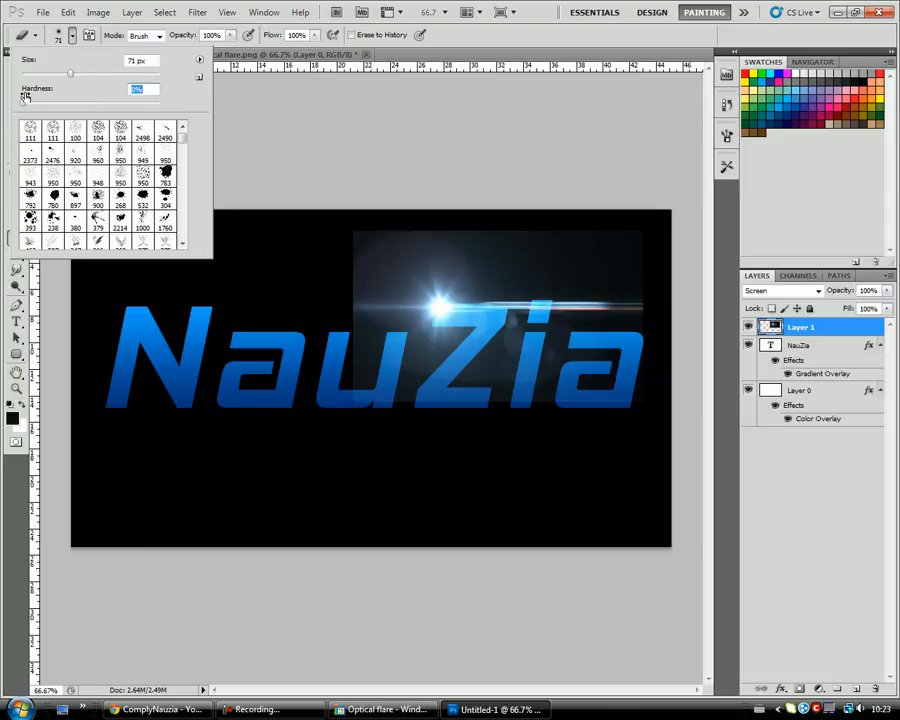
pyautogui.click(216, 89)
pyautogui.moveTo(646, 228)
pyautogui.mouseDown()
pyautogui.moveTo(516, 221)
pyautogui.moveTo(371, 229)
pyautogui.moveTo(356, 239)
pyautogui.moveTo(346, 281)
pyautogui.moveTo(343, 396)
pyautogui.moveTo(376, 410)
pyautogui.moveTo(611, 406)
pyautogui.moveTo(641, 362)
pyautogui.moveTo(651, 289)
pyautogui.moveTo(631, 237)
pyautogui.moveTo(398, 221)
pyautogui.moveTo(340, 241)
pyautogui.mouseUp()
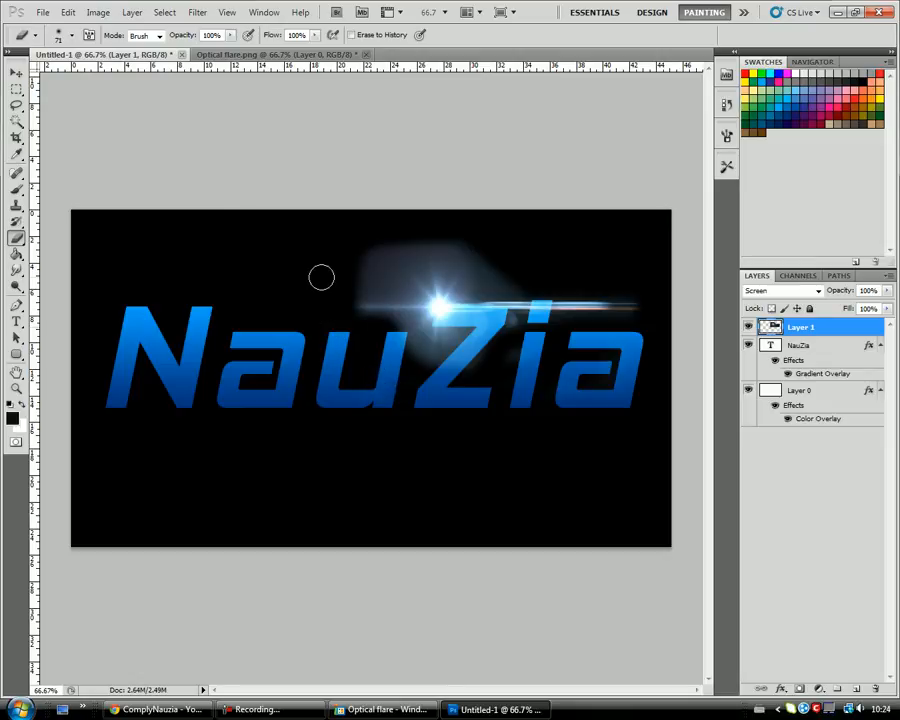
pyautogui.moveTo(364, 277)
pyautogui.mouseDown()
pyautogui.moveTo(429, 235)
pyautogui.moveTo(394, 238)
pyautogui.moveTo(345, 272)
pyautogui.moveTo(374, 245)
pyautogui.moveTo(460, 237)
pyautogui.moveTo(487, 242)
pyautogui.moveTo(513, 281)
pyautogui.moveTo(503, 292)
pyautogui.moveTo(481, 249)
pyautogui.moveTo(407, 227)
pyautogui.moveTo(358, 243)
pyautogui.mouseUp()
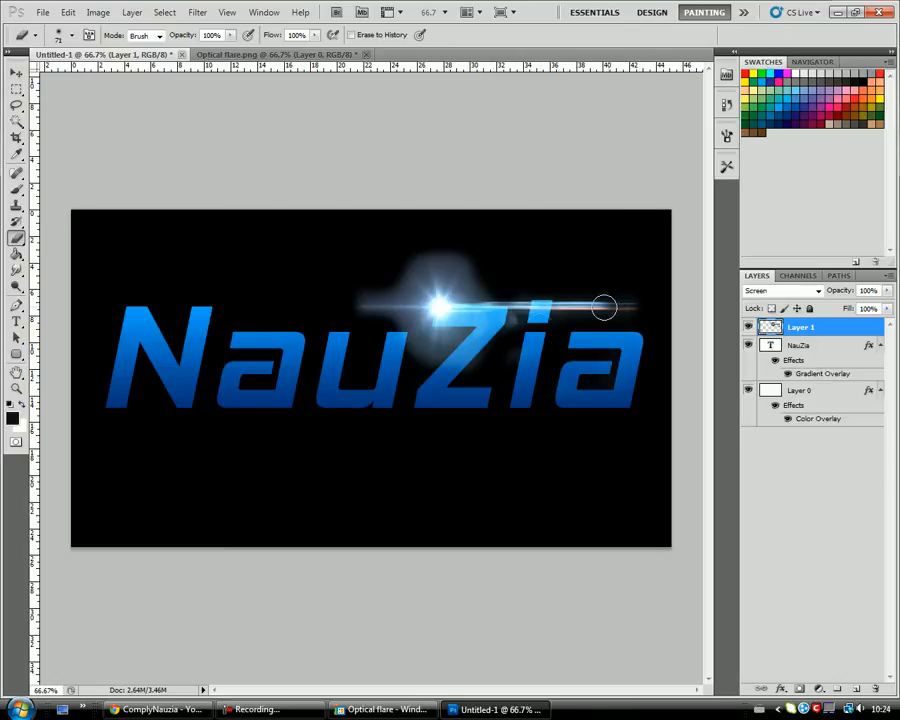
# Lower the flare layer's opacity to 49%.
pyautogui.click(869, 290)
pyautogui.press('Down')
pyautogui.press('Down')
pyautogui.press('Down')
pyautogui.press('Down')
pyautogui.press('Down')
pyautogui.press('Down')
pyautogui.press('Down')
pyautogui.press('Down')
pyautogui.press('Down')
pyautogui.press('Down')
pyautogui.press('Down')
pyautogui.press('Down')
pyautogui.press('Down')
pyautogui.press('Down')
pyautogui.press('Down')
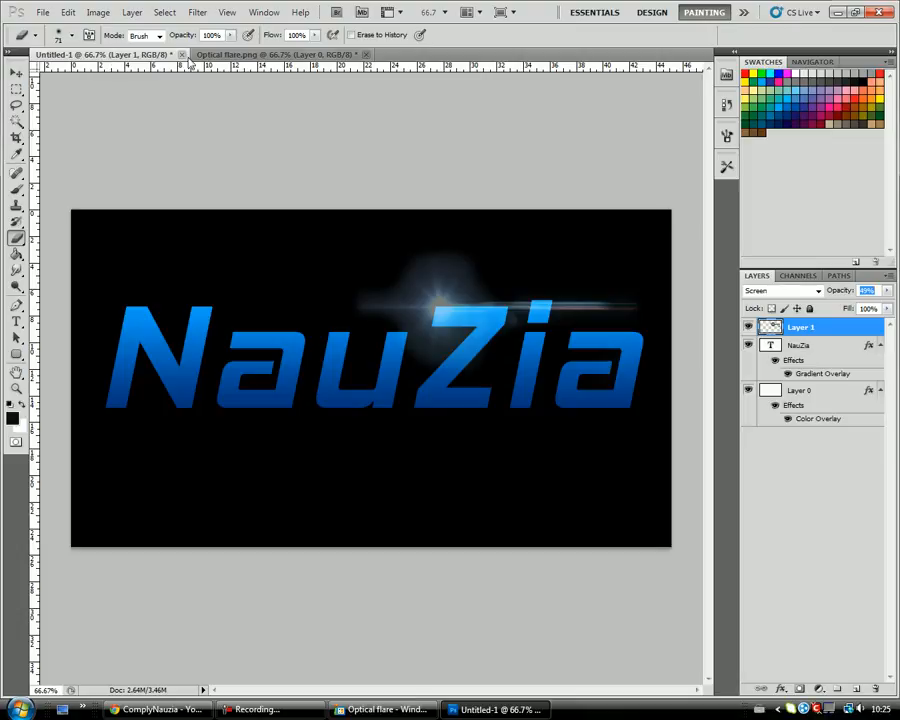
# Tint the flare layer green with Hue/Saturation, using hue -104, saturation 0 and lightness -1.
pyautogui.click(16, 73)
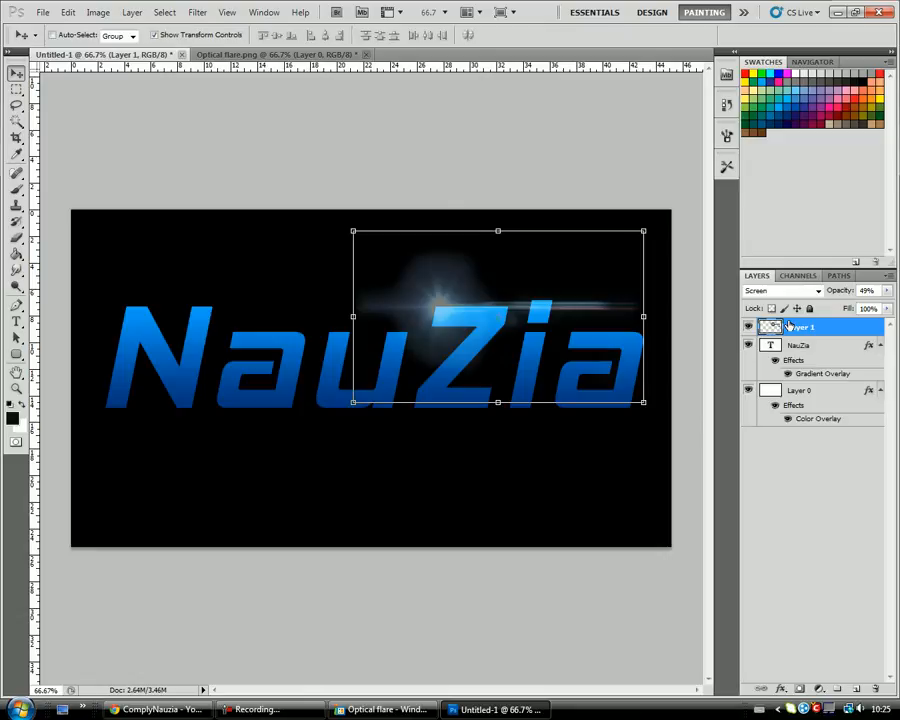
pyautogui.press('u')
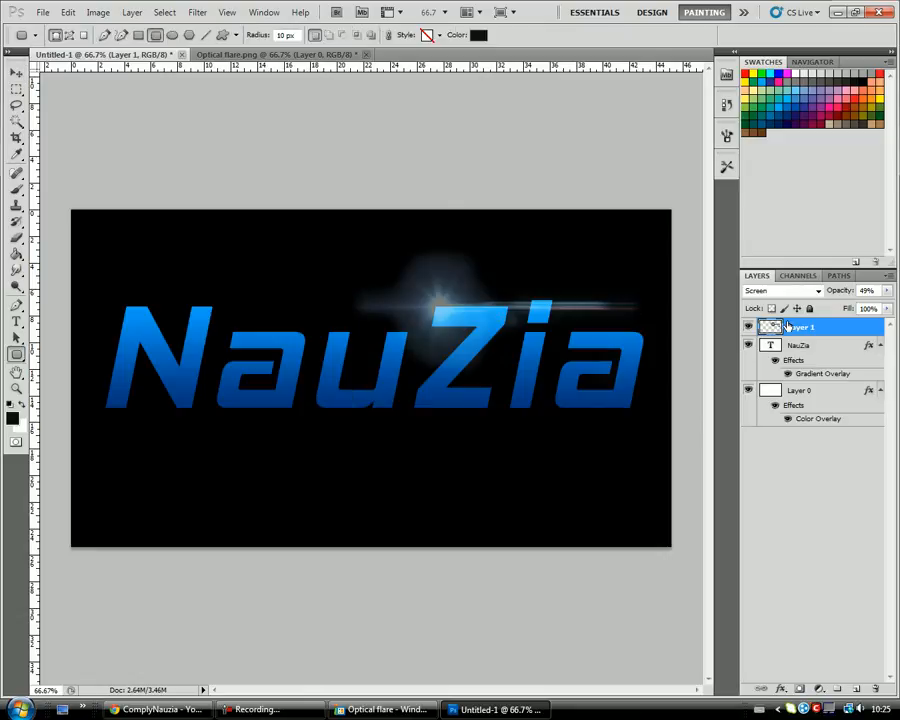
pyautogui.hotkey('ctrl', 'u')
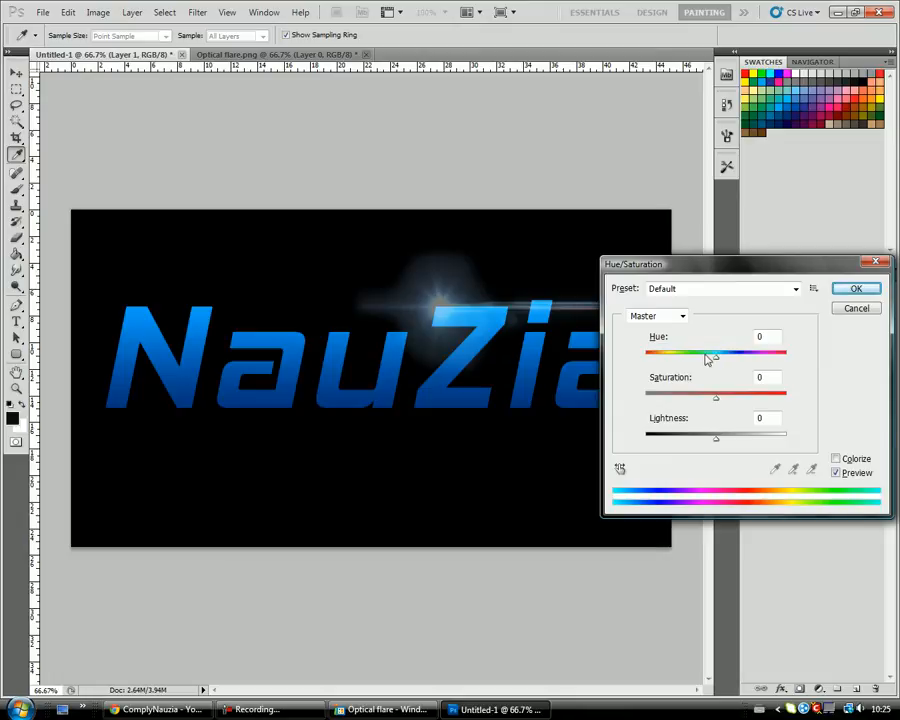
pyautogui.moveTo(716, 358); pyautogui.dragTo(669, 383)
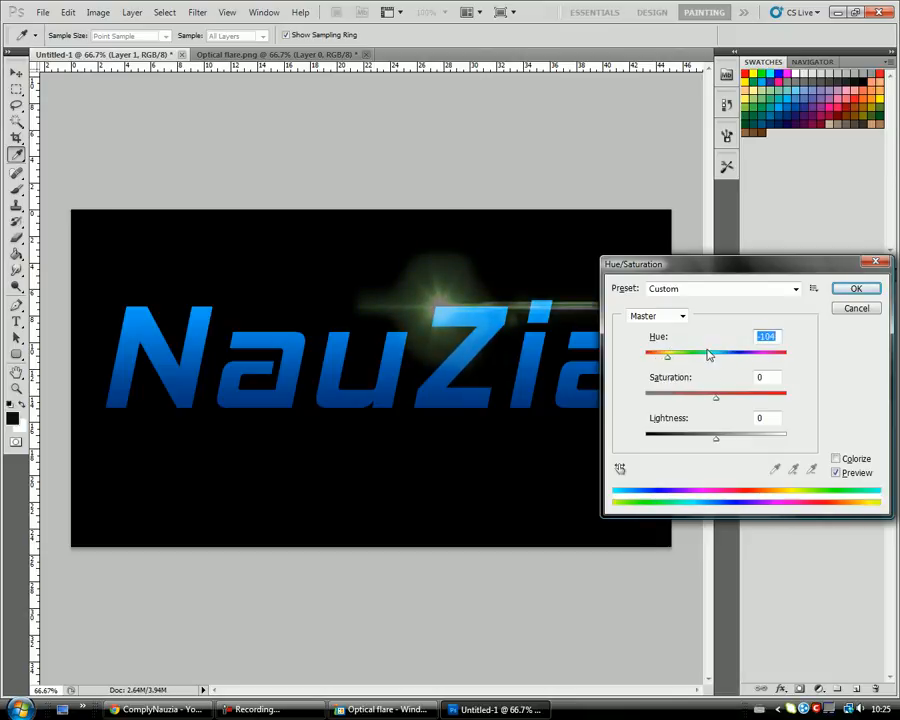
pyautogui.moveTo(716, 399); pyautogui.dragTo(767, 398)
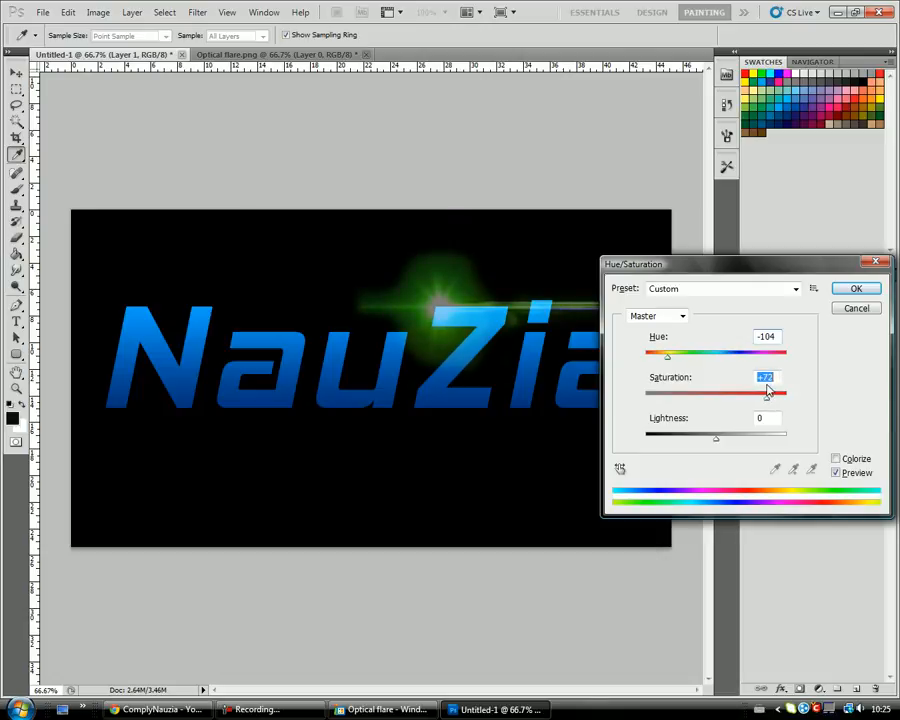
pyautogui.moveTo(767, 388); pyautogui.dragTo(770, 397)
pyautogui.moveTo(773, 401); pyautogui.dragTo(718, 419)
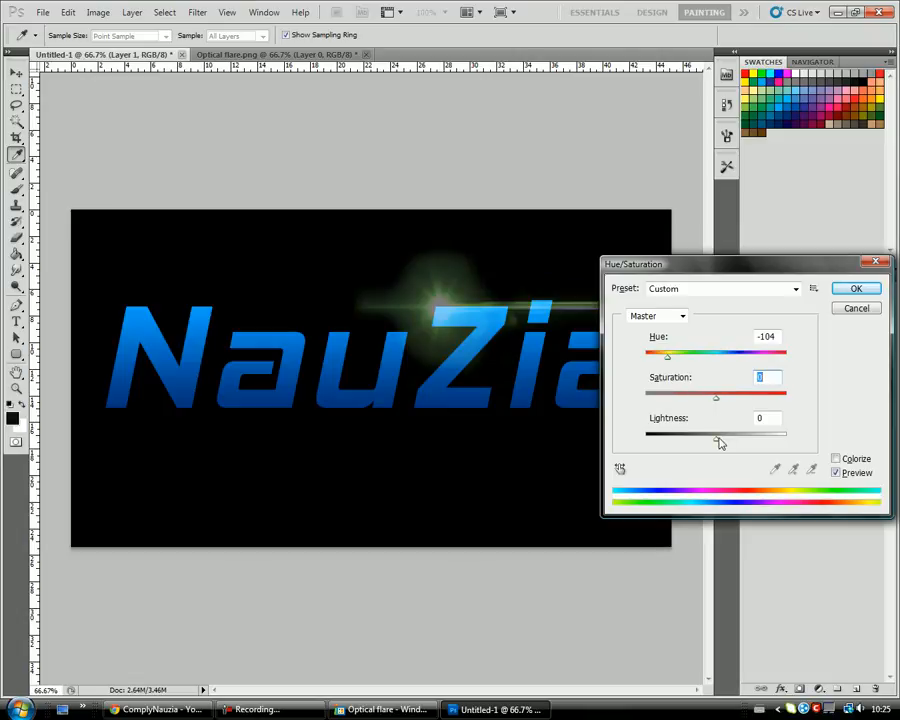
pyautogui.moveTo(717, 447)
pyautogui.mouseDown()
pyautogui.moveTo(750, 444)
pyautogui.moveTo(717, 444)
pyautogui.mouseUp()
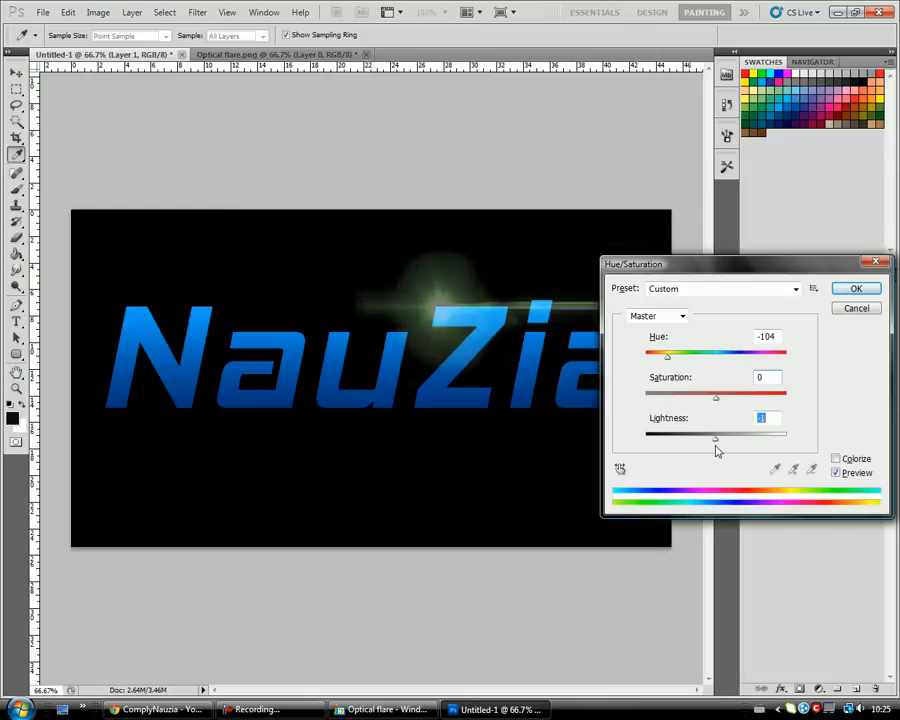
pyautogui.click(851, 290)
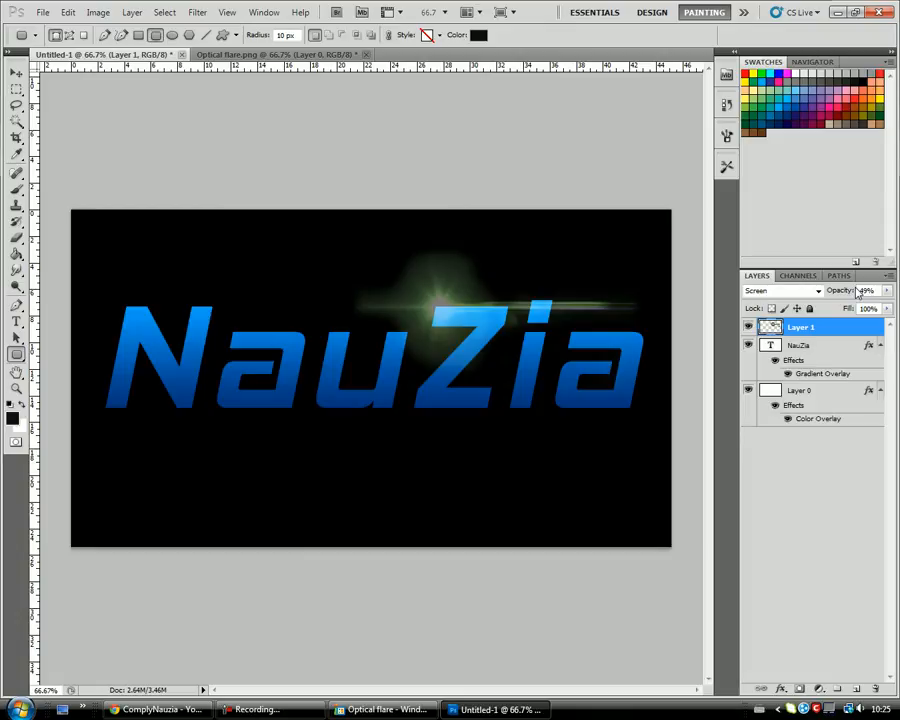
# Shift the flare layer back to blue with a second Hue/Saturation adjustment at hue +99.
pyautogui.hotkey('ctrl', 'u')
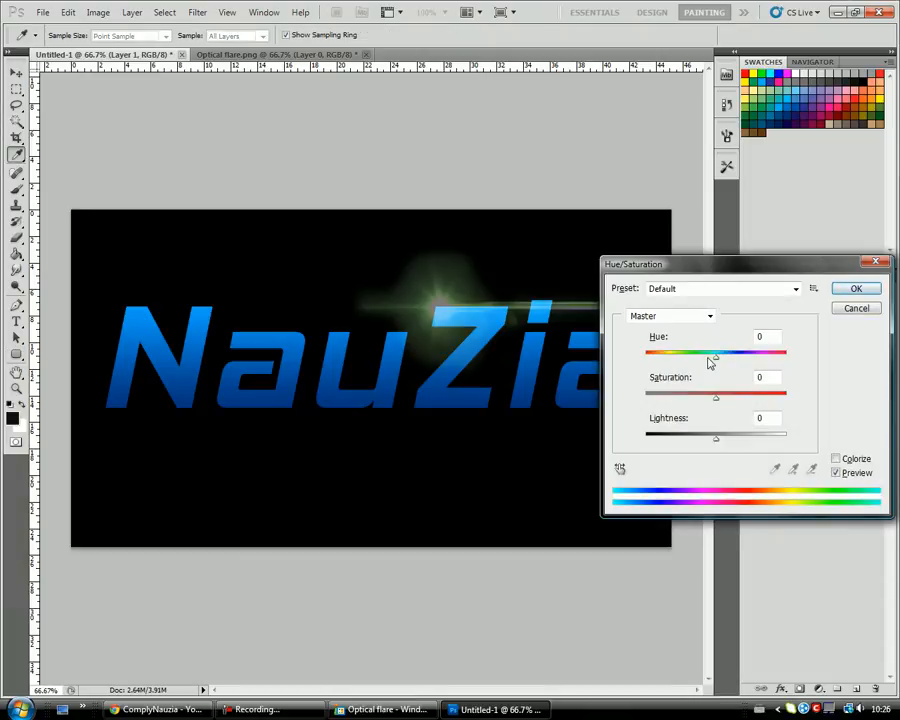
pyautogui.moveTo(717, 360); pyautogui.dragTo(763, 370)
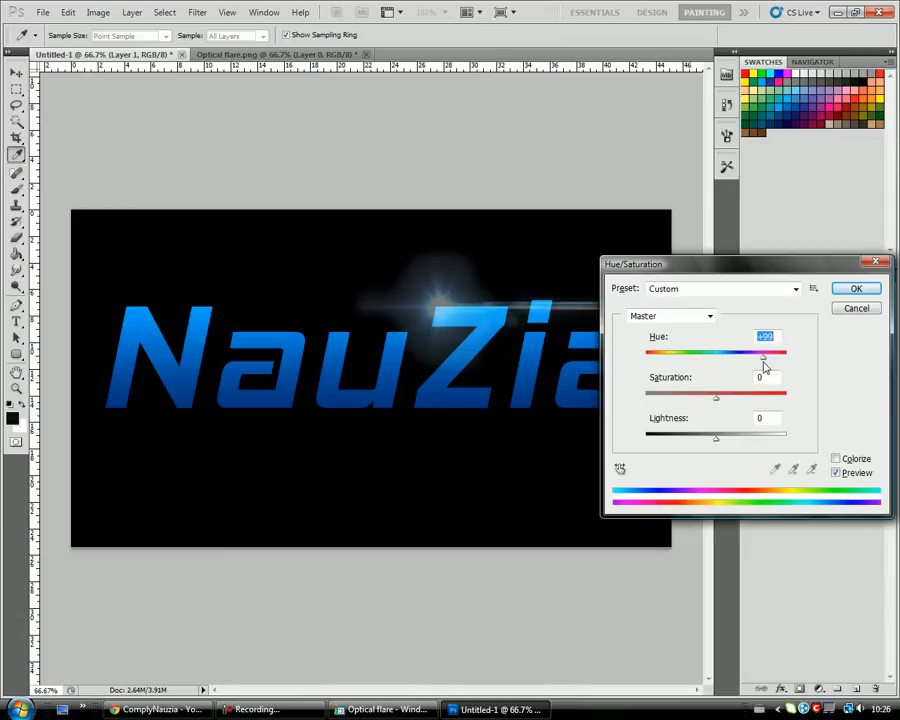
pyautogui.click(855, 289)
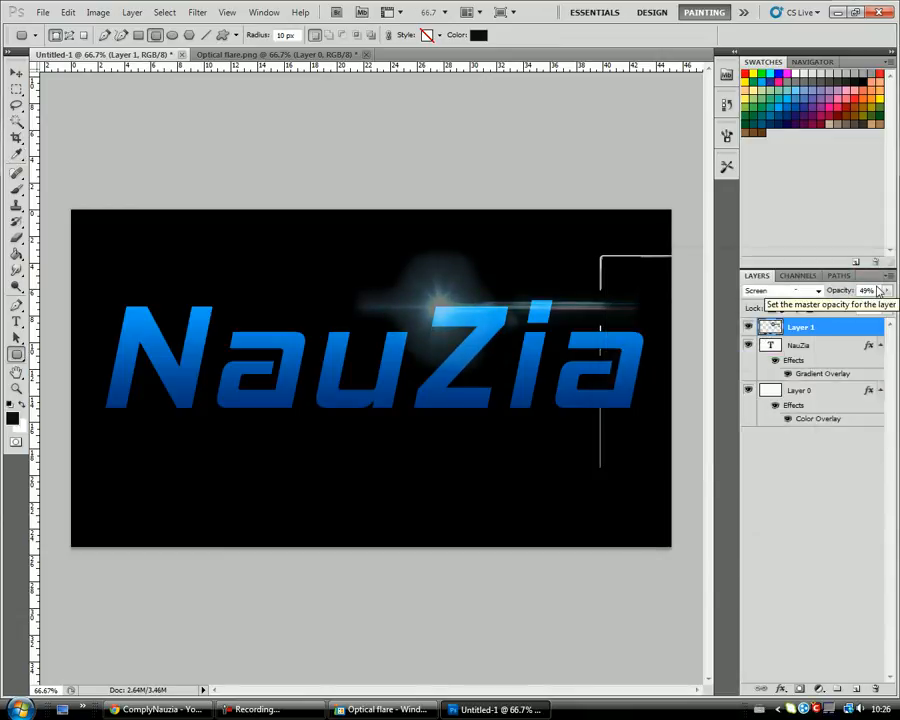